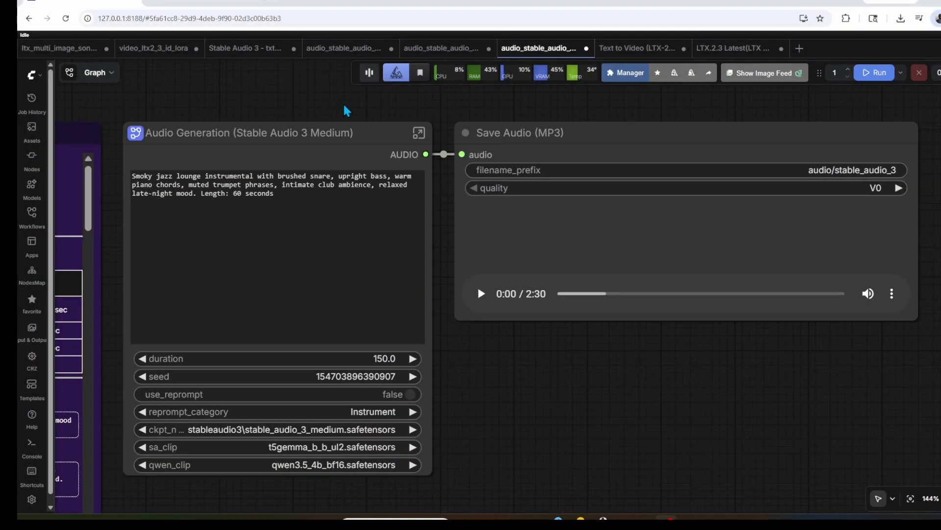
Open the Audio Generation (Stable Audio 3 Medium) subgraph, inspect its input, loader and sampler nodes, and return to the parent workflow
left_click(420, 134)
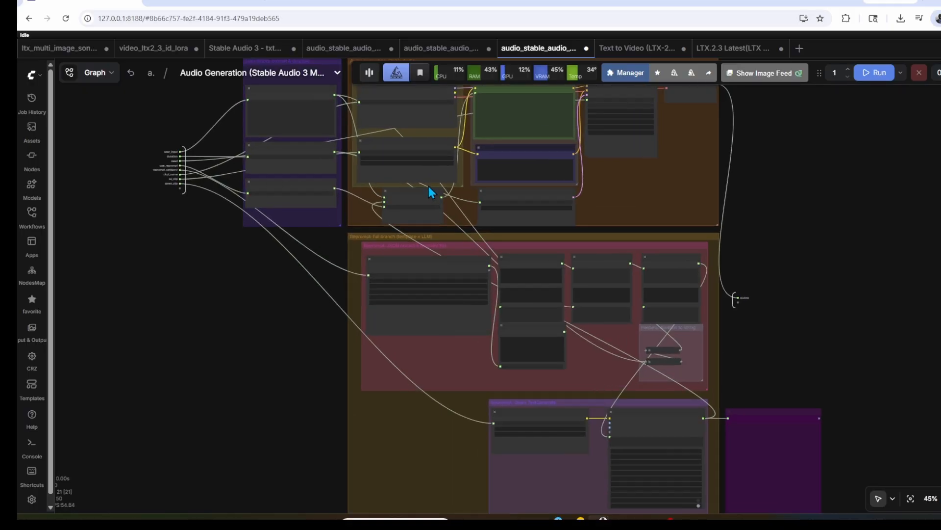
left_click_drag(191, 246, 183, 343)
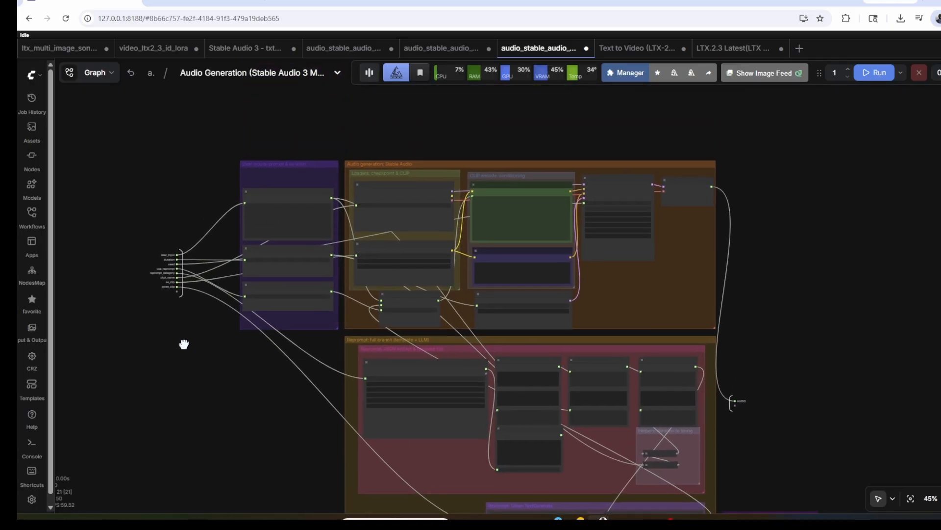
scroll(360, 282, "up", 5)
scroll(370, 270, "up", 2)
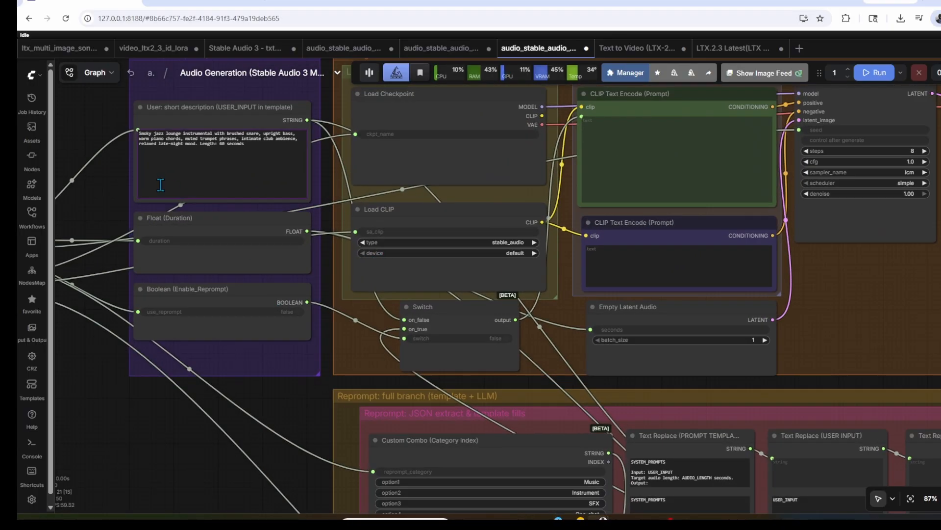
left_click_drag(111, 197, 69, 252)
scroll(236, 234, "down", 1)
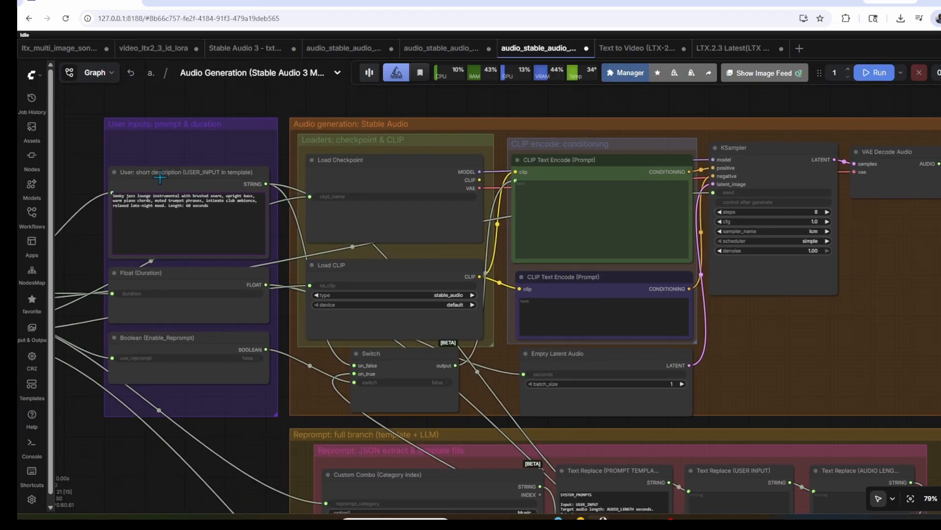
left_click(150, 74)
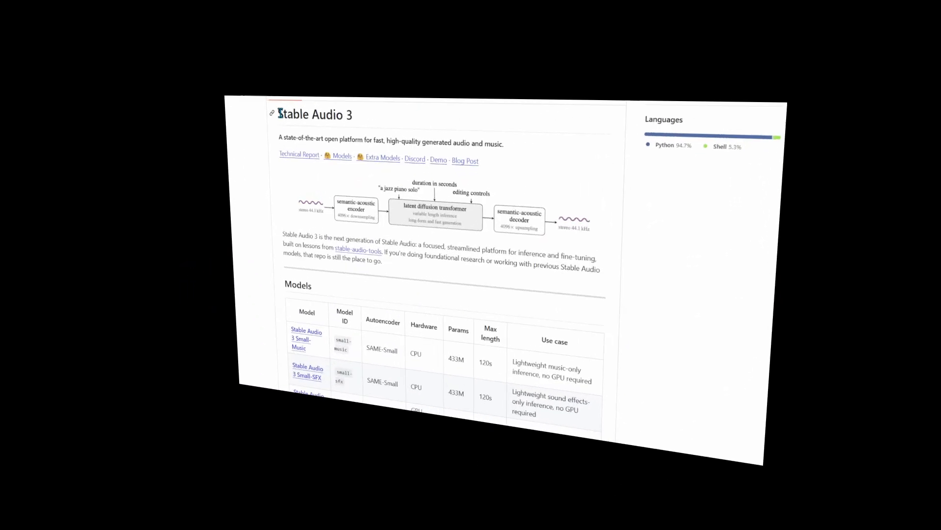
Switch to the Stable Audio 3 GitHub page and skim the README from its title through the Features and Installation sections
left_click_drag(112, 29, 261, 30)
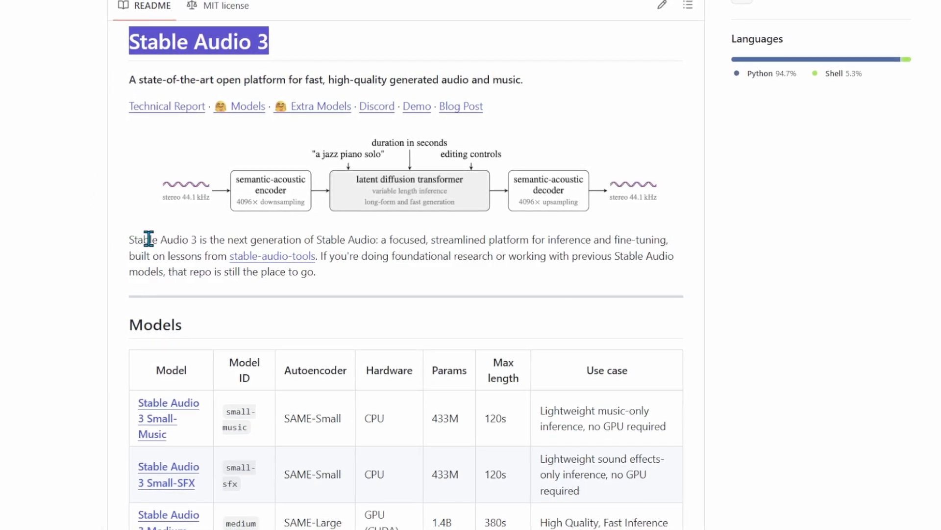
scroll(146, 238, "down", 7)
scroll(152, 247, "down", 10)
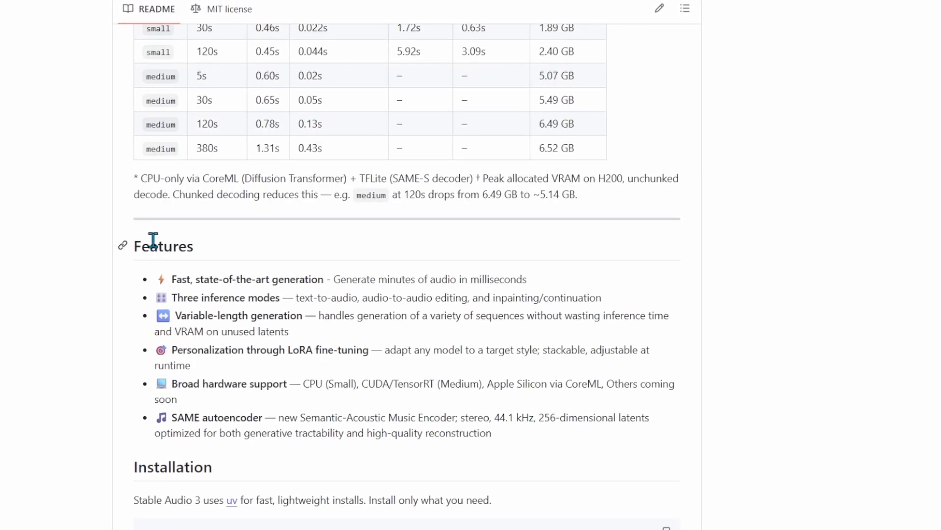
scroll(156, 247, "down", 10)
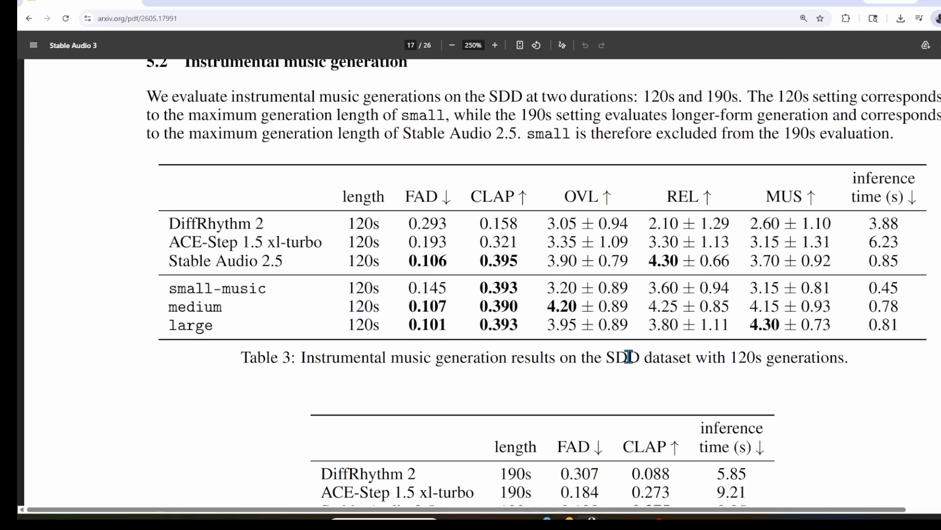
In the Stable Audio 3 technical report on arXiv, examine section 5.2 on instrumental music generation and its results tables
scroll(729, 342, "up", 3)
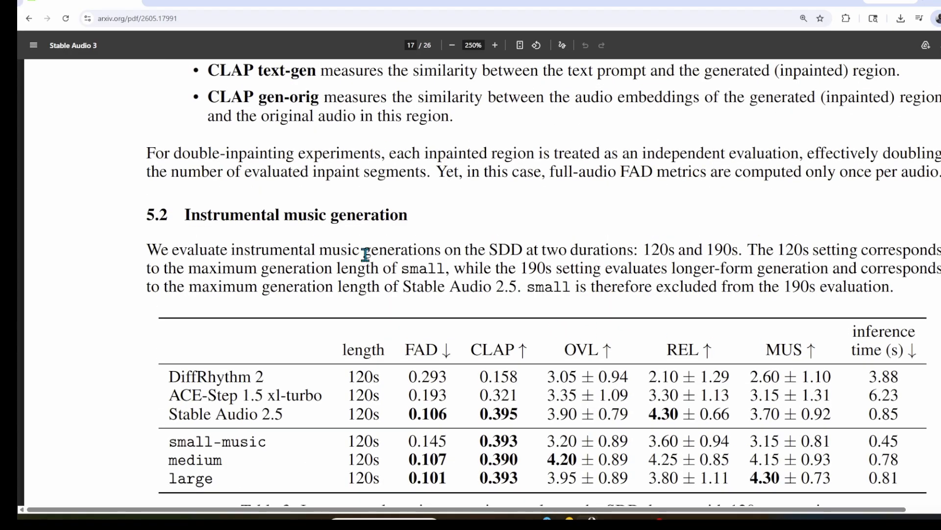
left_click_drag(184, 214, 369, 225)
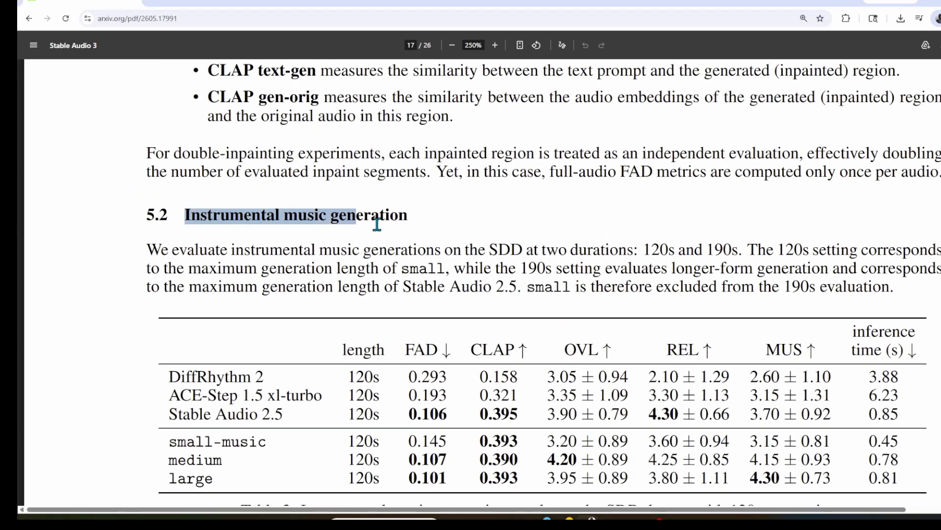
left_click(375, 265)
scroll(527, 298, "down", 16)
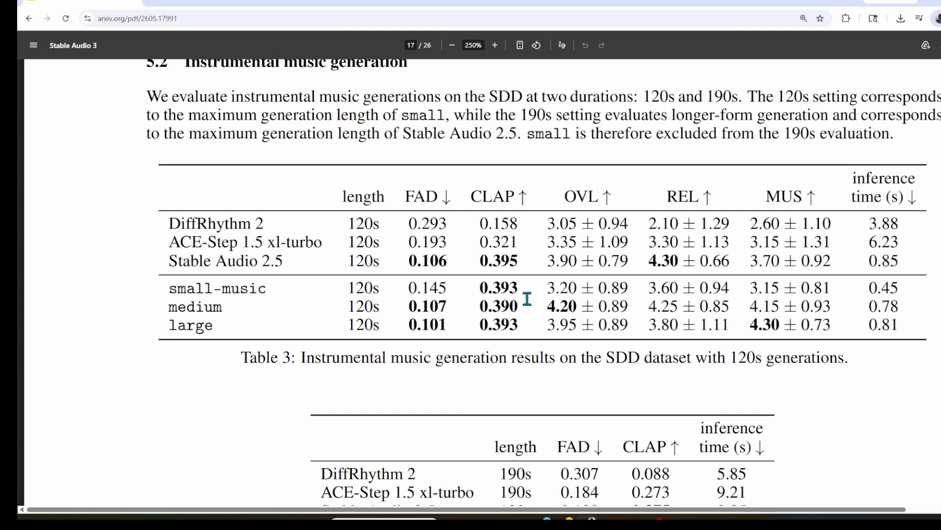
scroll(525, 305, "down", 3)
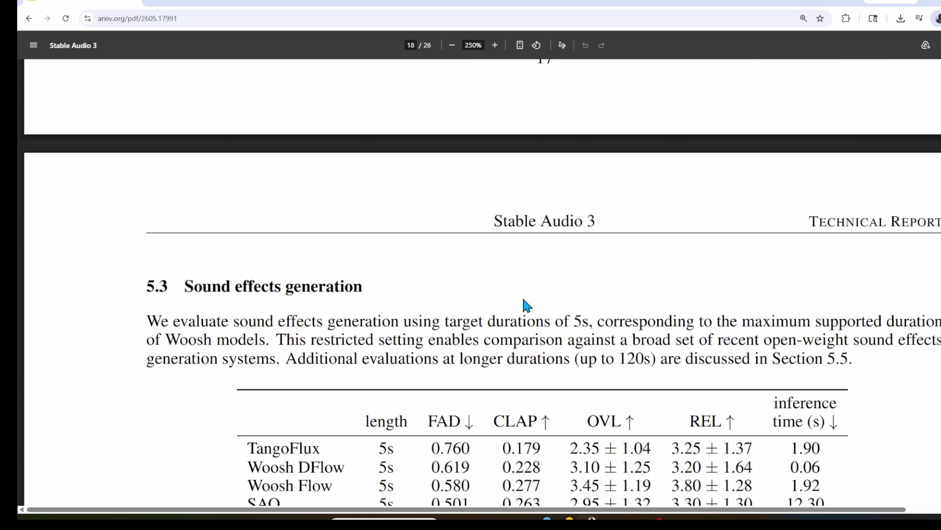
Examine report sections 5.3 to 5.5 on sound effects, variable-length instrumental music and variable-length sound effects generation
left_click_drag(255, 291, 393, 292)
scroll(456, 341, "down", 3)
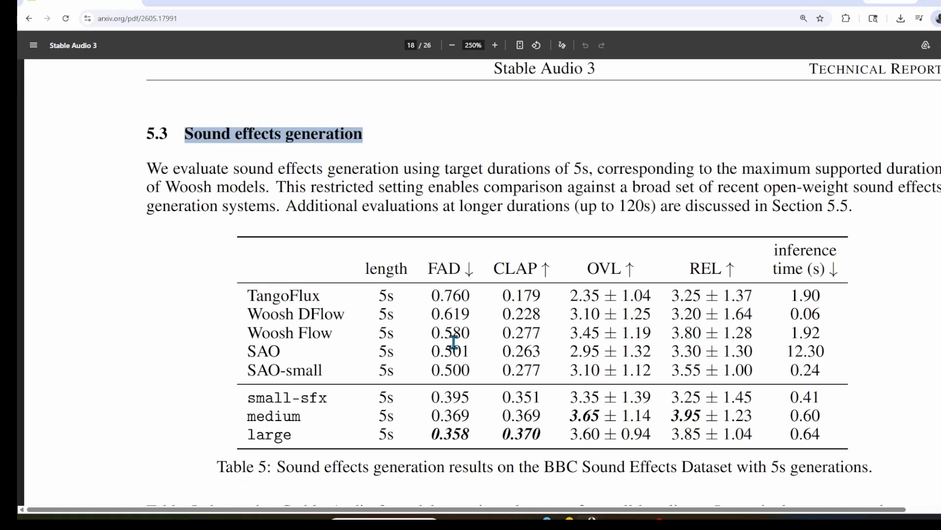
scroll(452, 343, "down", 9)
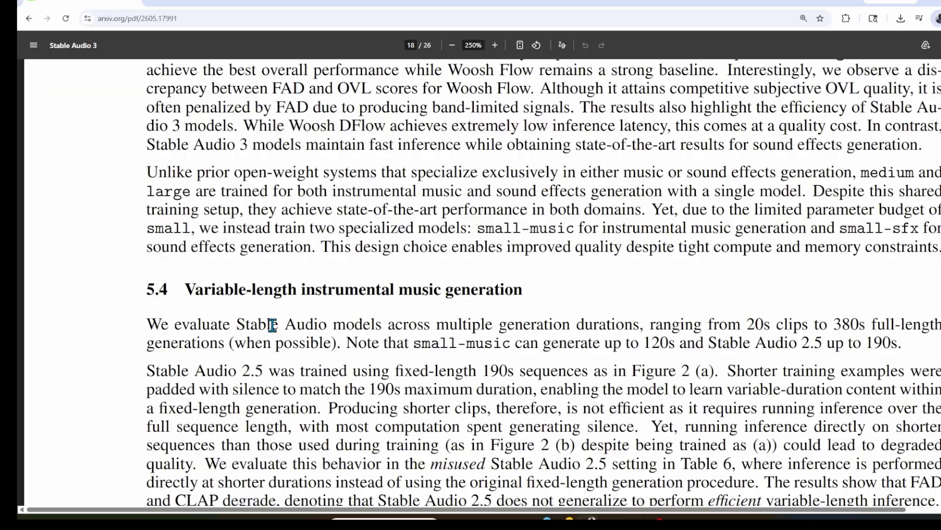
left_click_drag(186, 288, 574, 289)
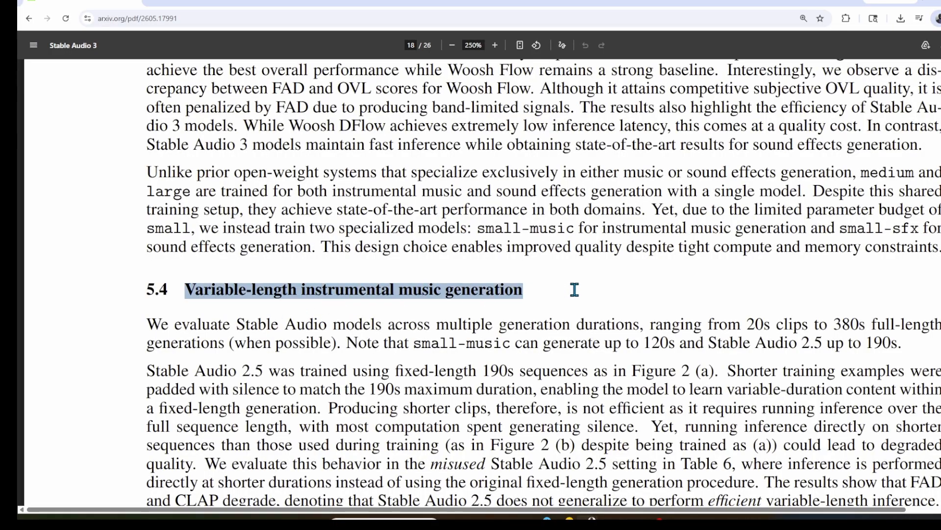
scroll(461, 312, "down", 20)
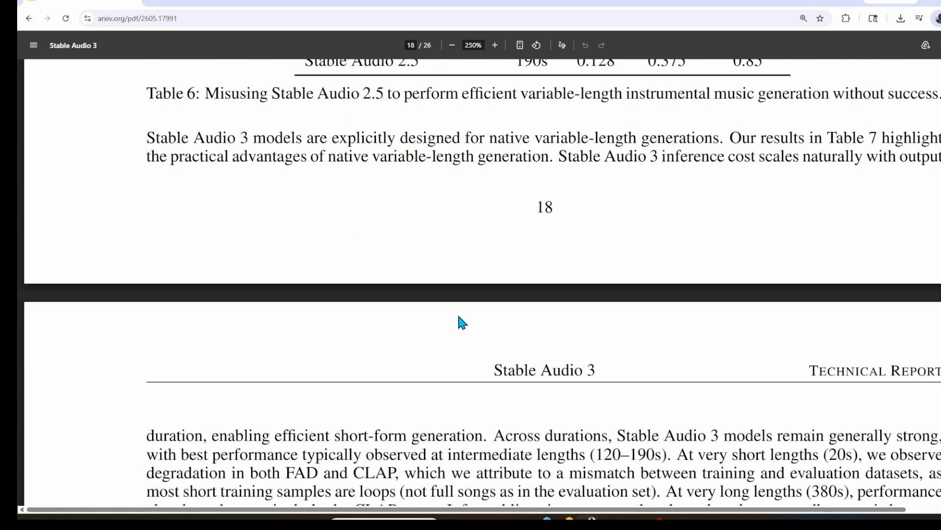
scroll(457, 315, "down", 12)
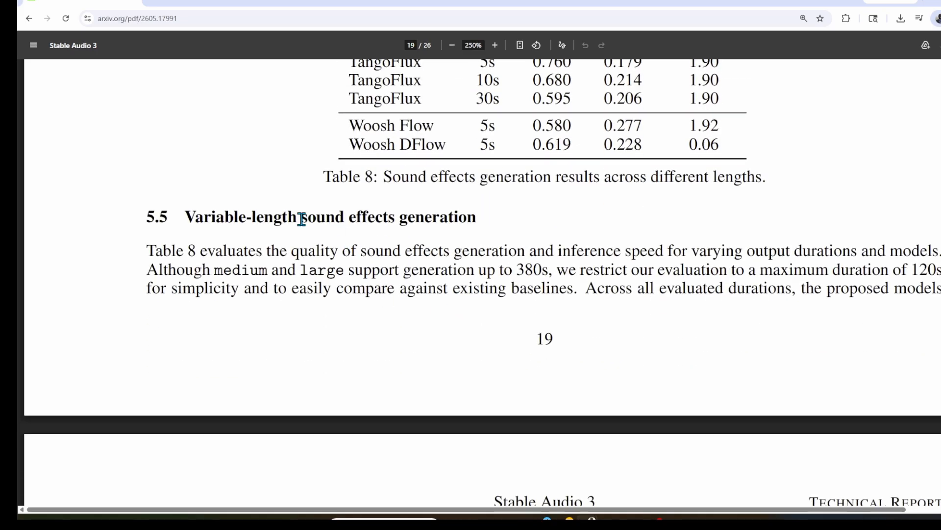
scroll(449, 309, "down", 6)
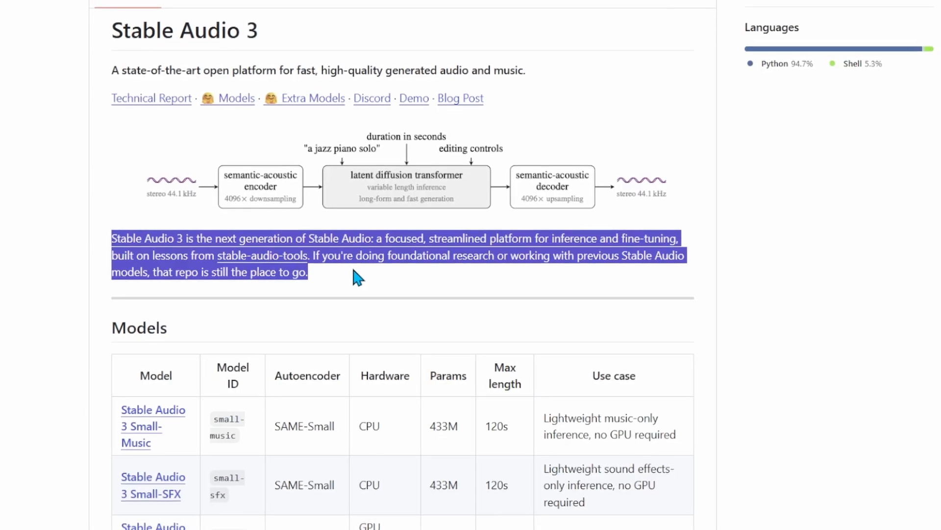
Return to the GitHub README and review its introduction, Features, Installation and Performance sections, ending at the Models table
left_click(12, 203)
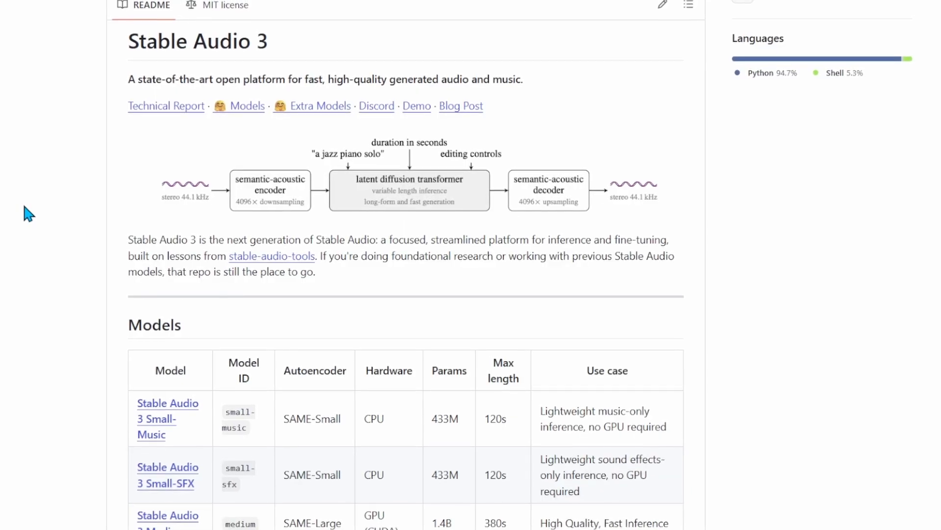
scroll(39, 202, "down", 14)
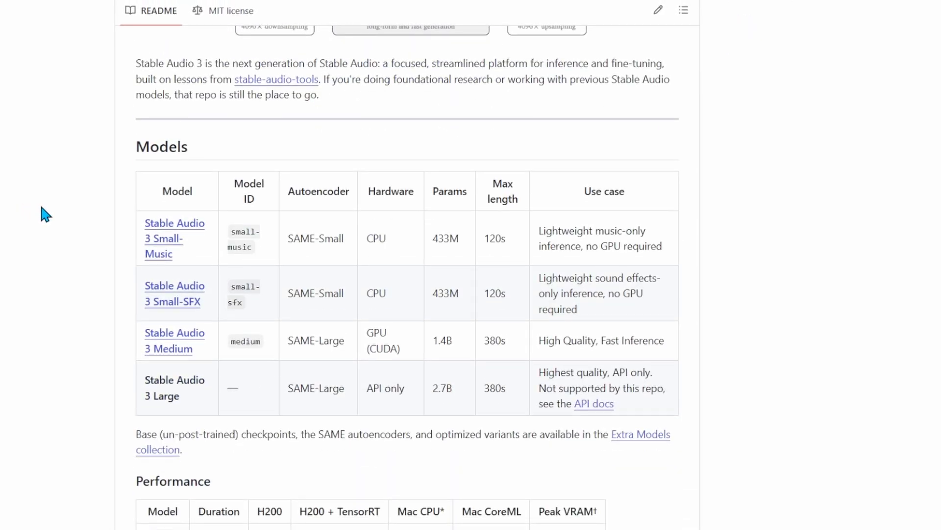
scroll(50, 208, "down", 3)
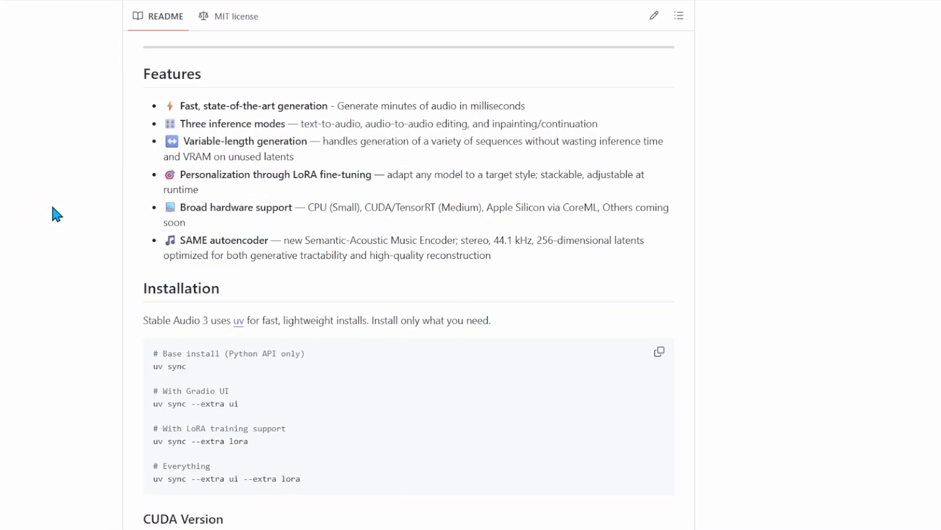
scroll(61, 207, "up", 10)
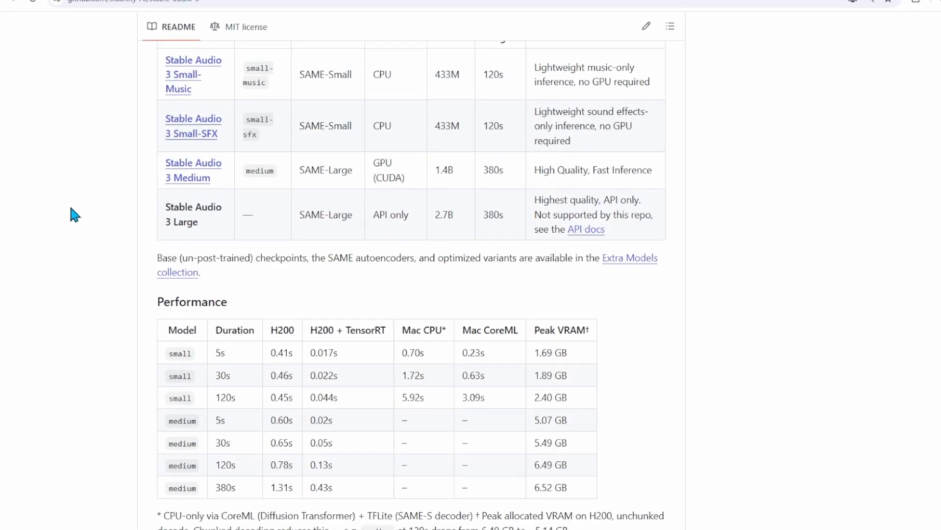
scroll(78, 209, "up", 4)
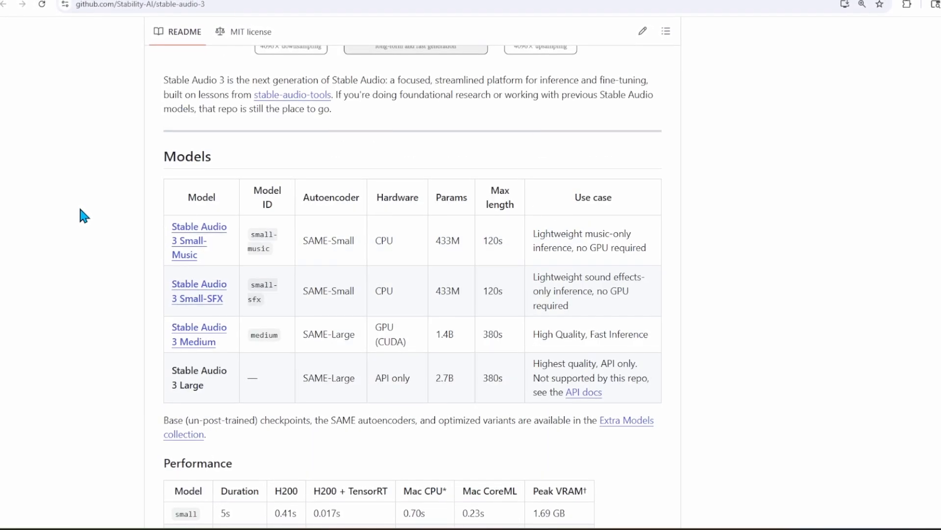
Examine the maximum length and use case of the Small-Music and Small-SFX models in the Models table
left_click_drag(171, 157, 231, 155)
left_click(107, 242)
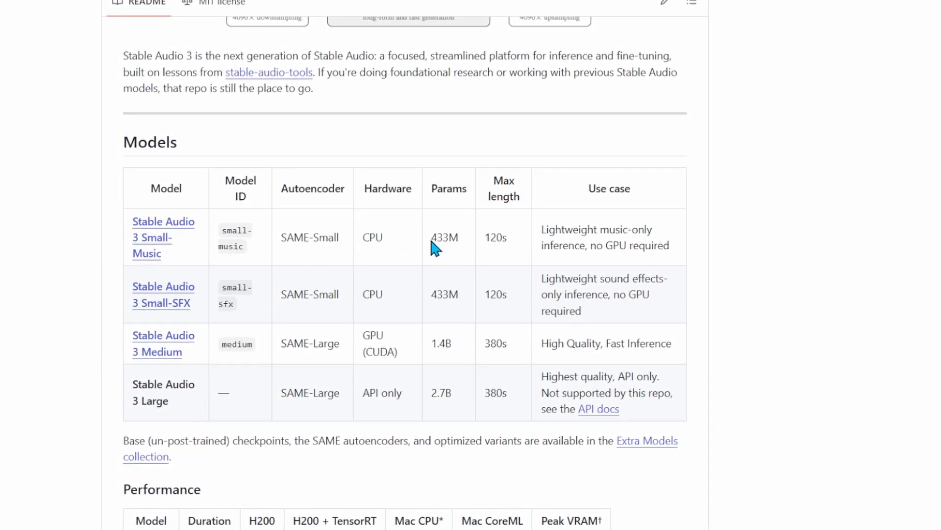
left_click_drag(437, 238, 508, 236)
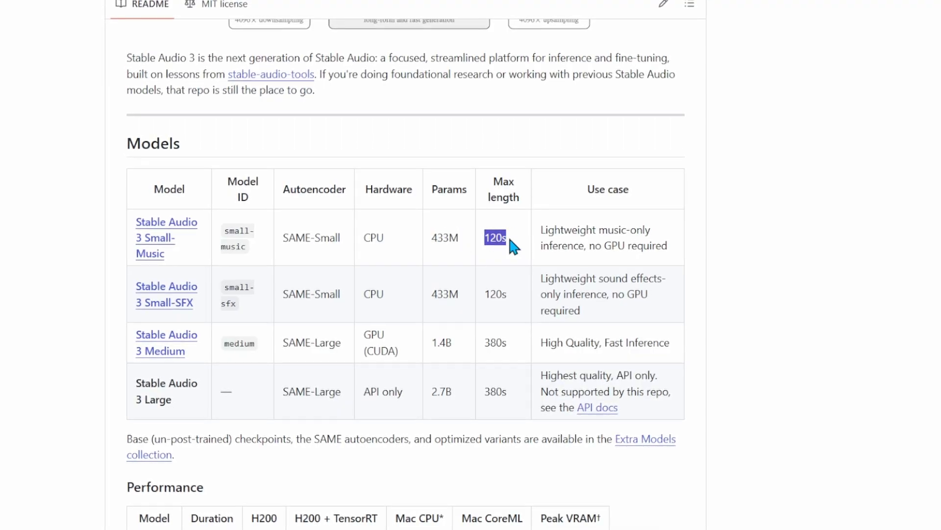
left_click(573, 281)
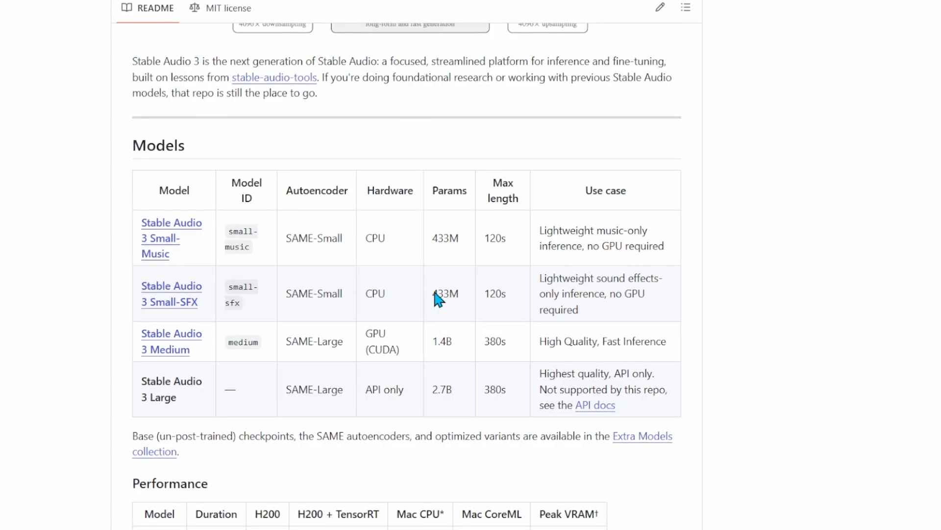
left_click_drag(540, 277, 581, 311)
Examine the Stable Audio 3 Medium and Large rows of the Models table, including Medium's hardware and use case
left_click_drag(195, 348, 152, 332)
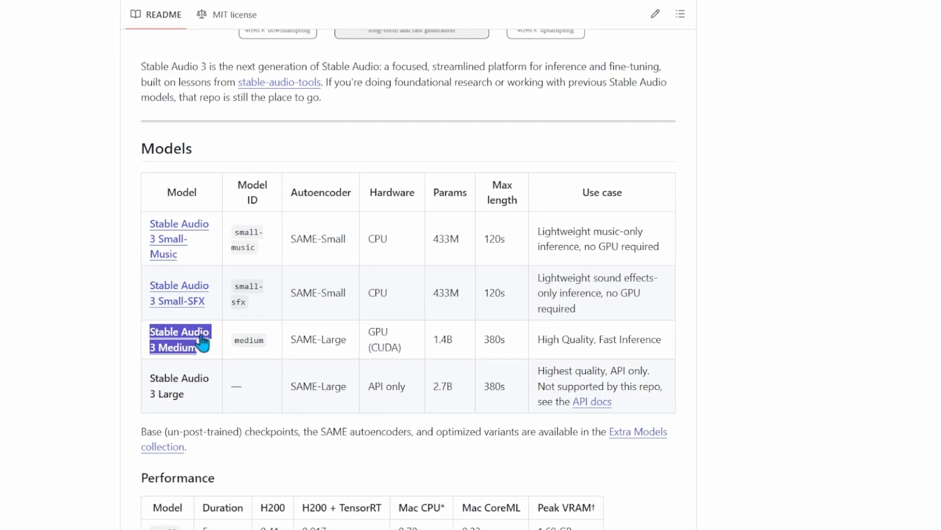
left_click_drag(367, 332, 408, 343)
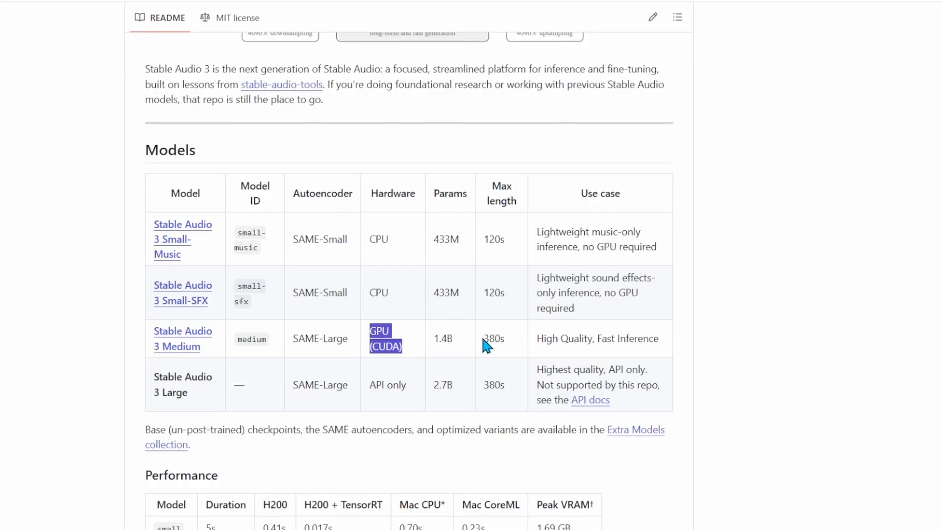
left_click_drag(540, 339, 661, 336)
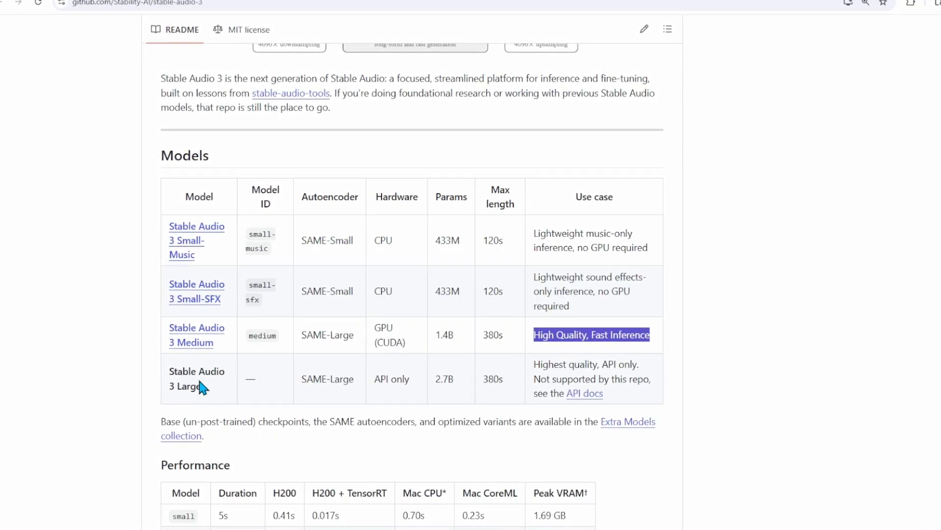
left_click_drag(204, 396, 165, 376)
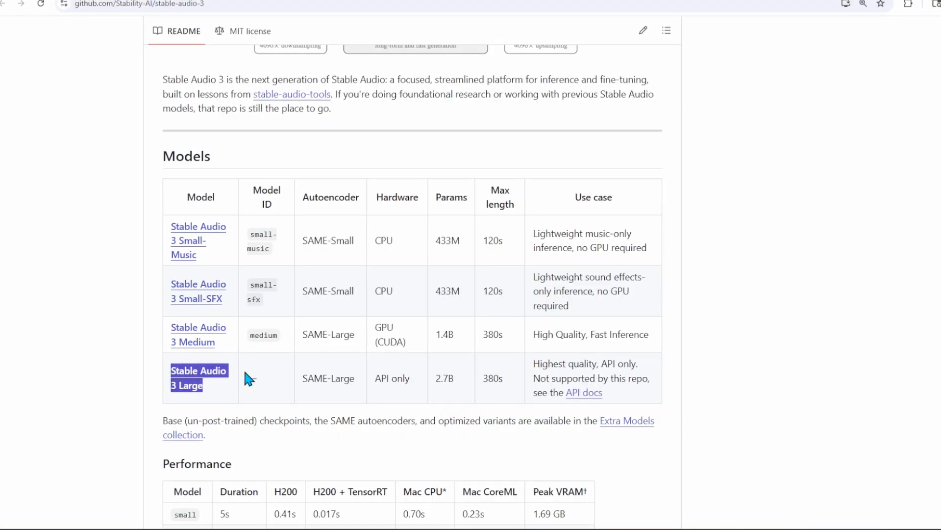
left_click(316, 378)
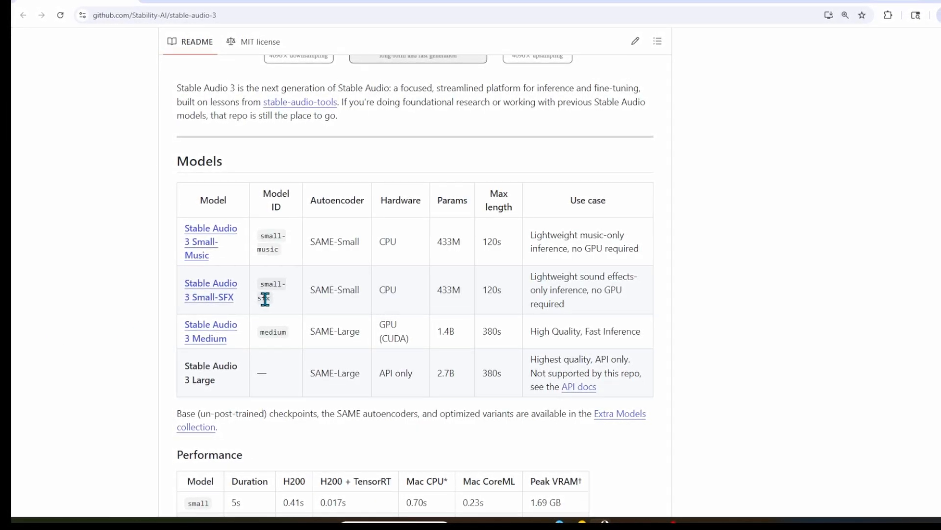
scroll(263, 302, "up", 3)
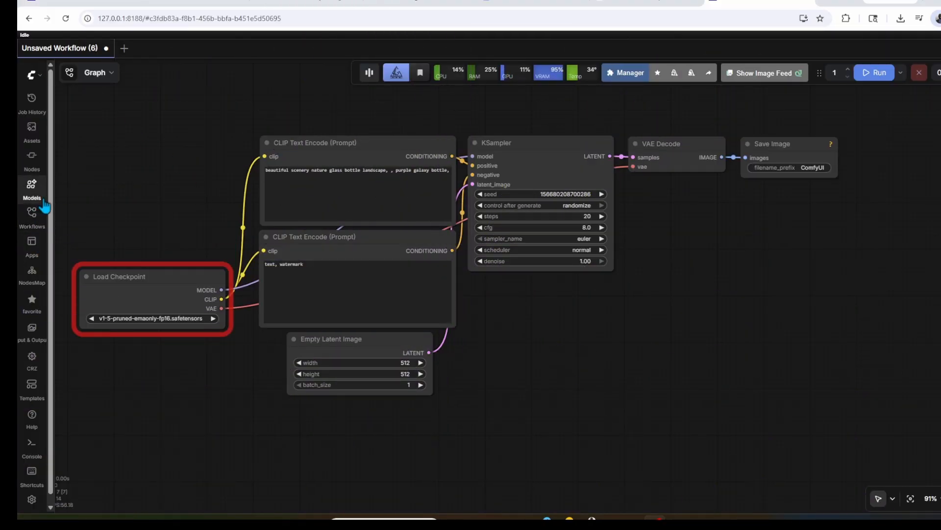
In ComfyUI, open the template library, show the Audio templates and search them for "stable"
left_click(31, 385)
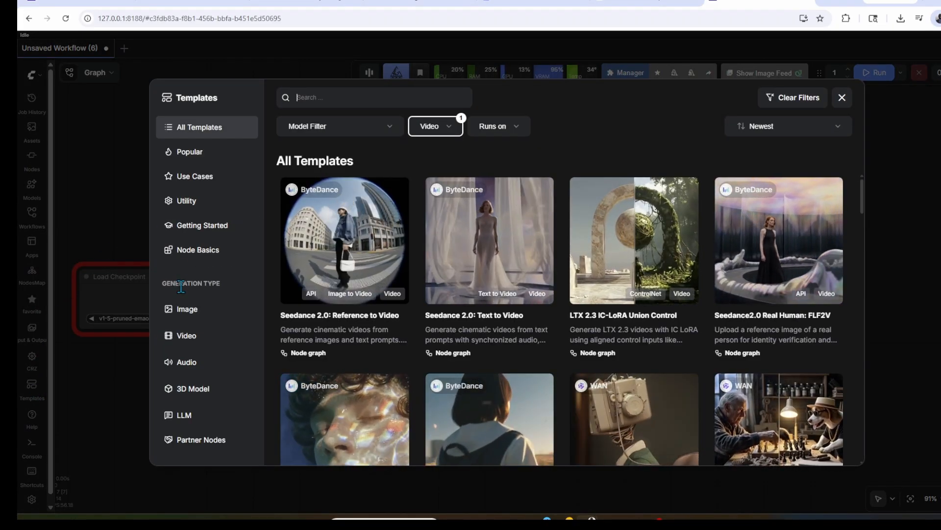
left_click(186, 363)
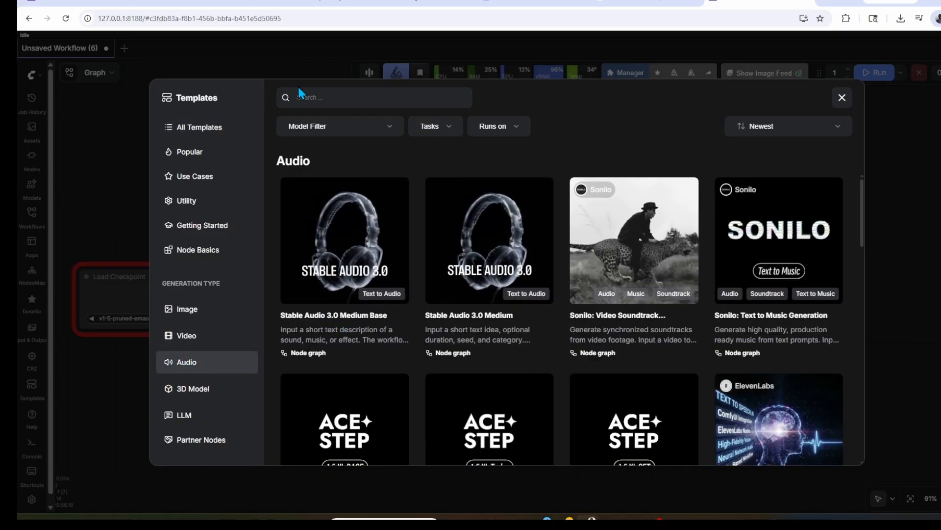
left_click(308, 98)
type("stable")
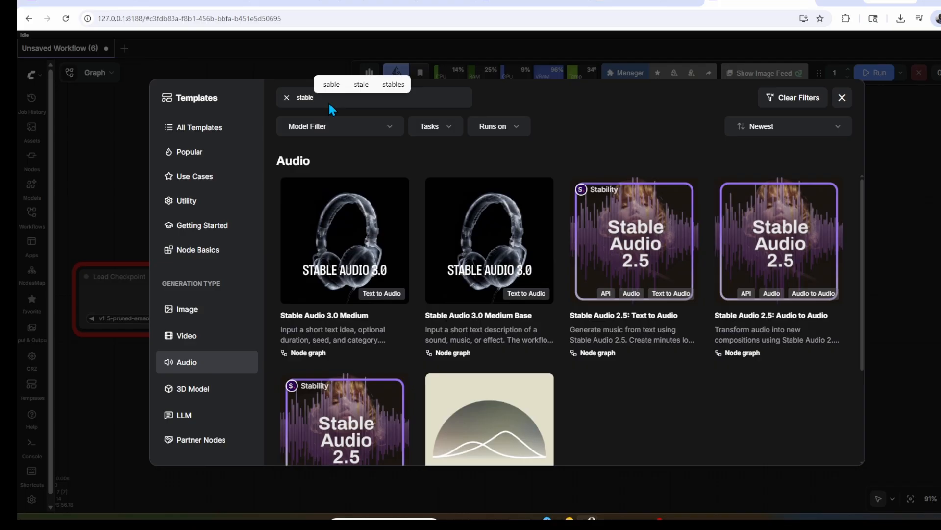
Search the Audio templates for "stable audio 3.0" and open the Stable Audio 3.0 Medium template
type("audi")
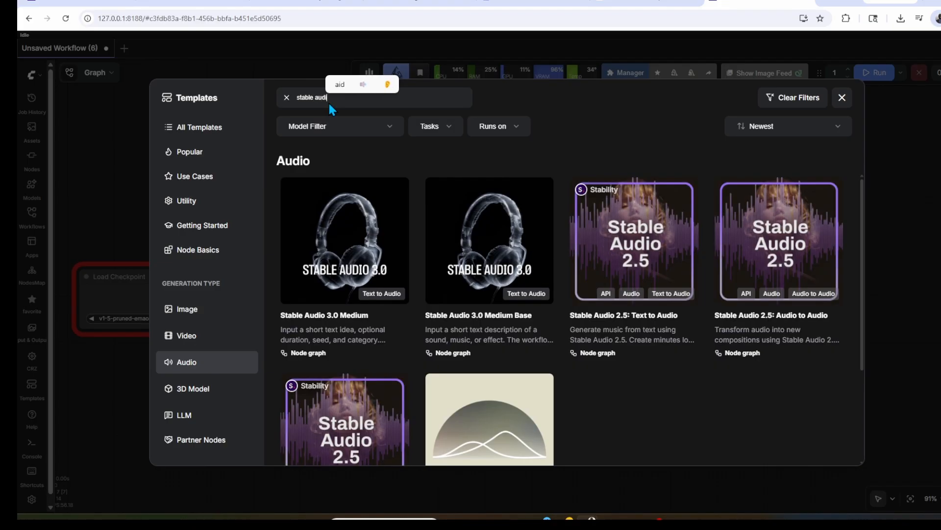
type("o 3")
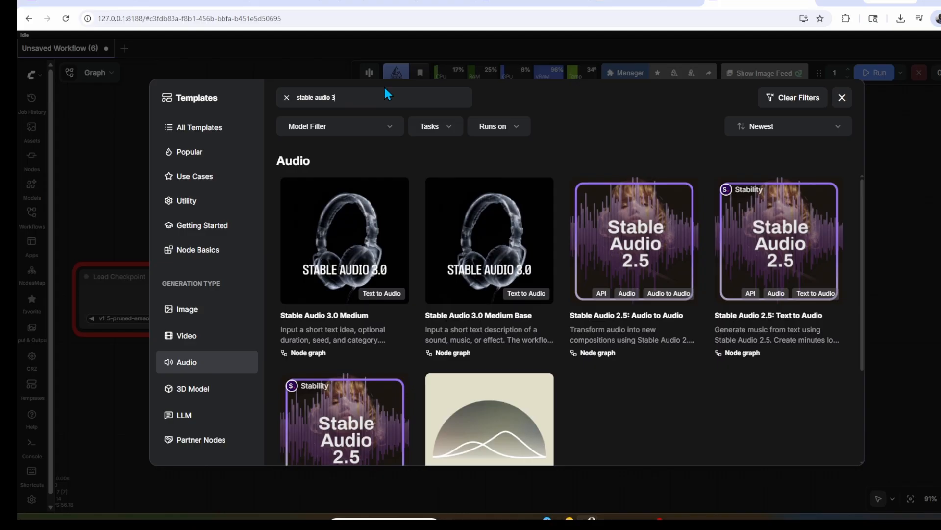
type(".0")
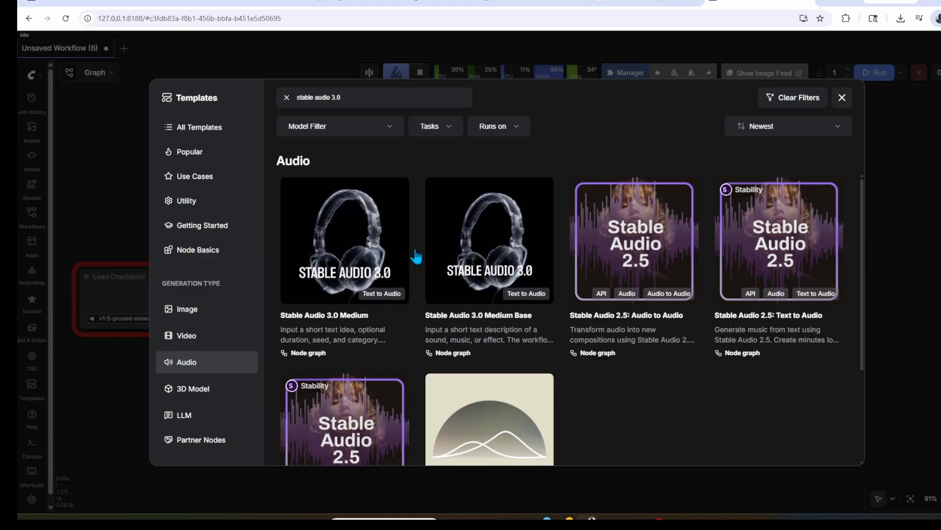
left_click(350, 264)
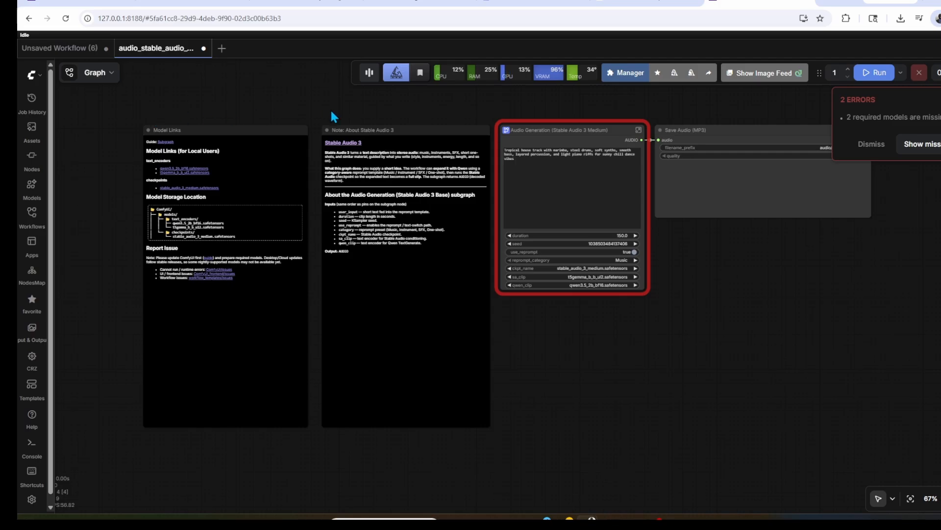
Show the workflow's missing models, examine the checkpoint and text encoder entries, and close the overview
scroll(758, 249, "up", 1)
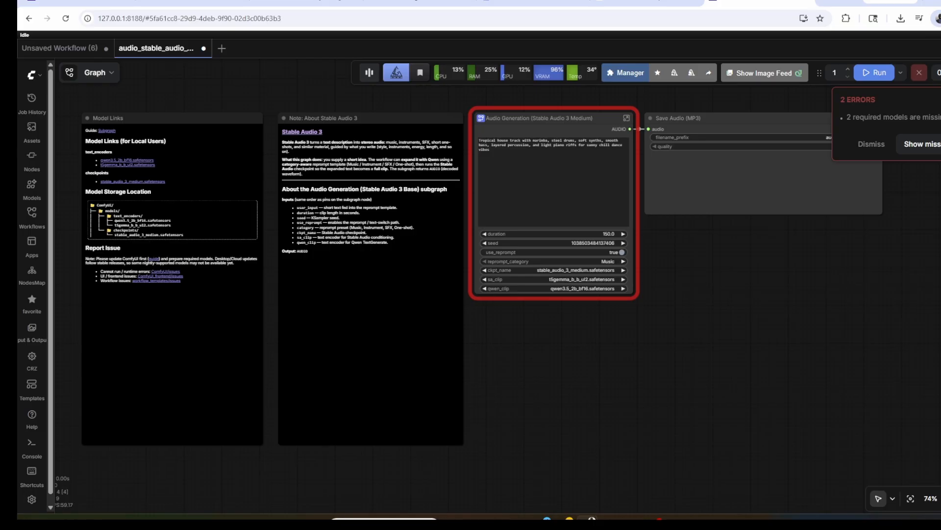
left_click(928, 146)
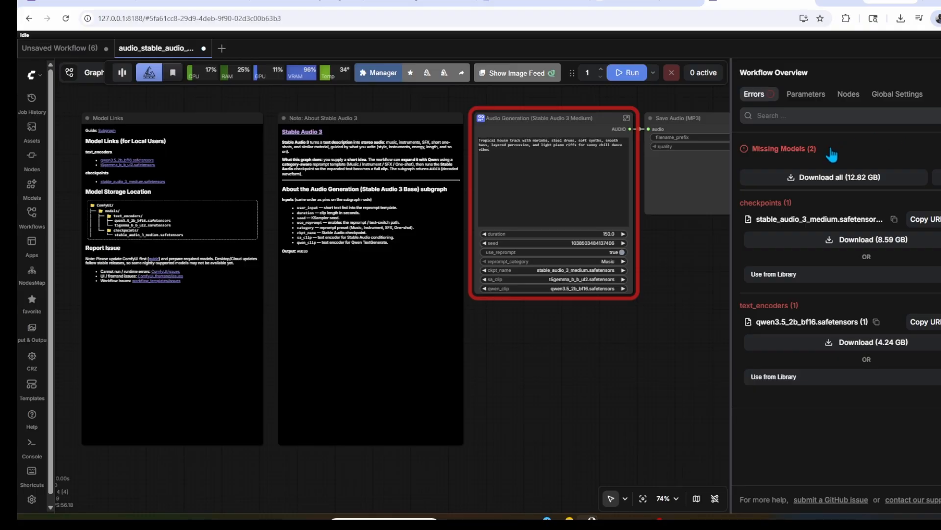
left_click(746, 162)
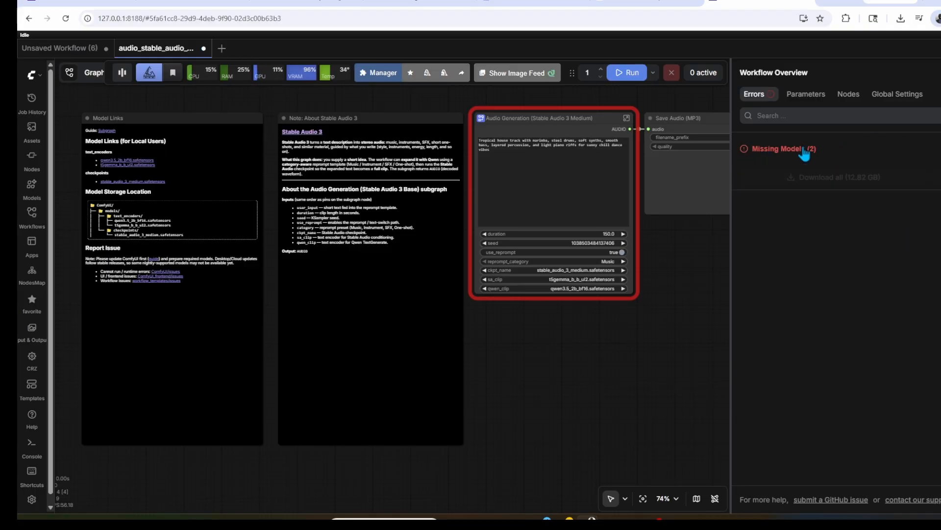
left_click(805, 155)
left_click_drag(758, 219, 876, 218)
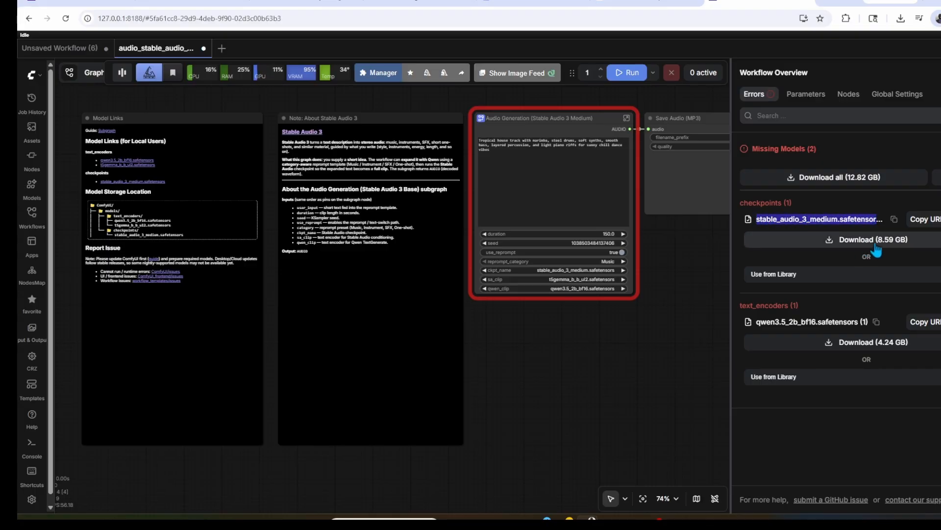
left_click_drag(737, 305, 827, 324)
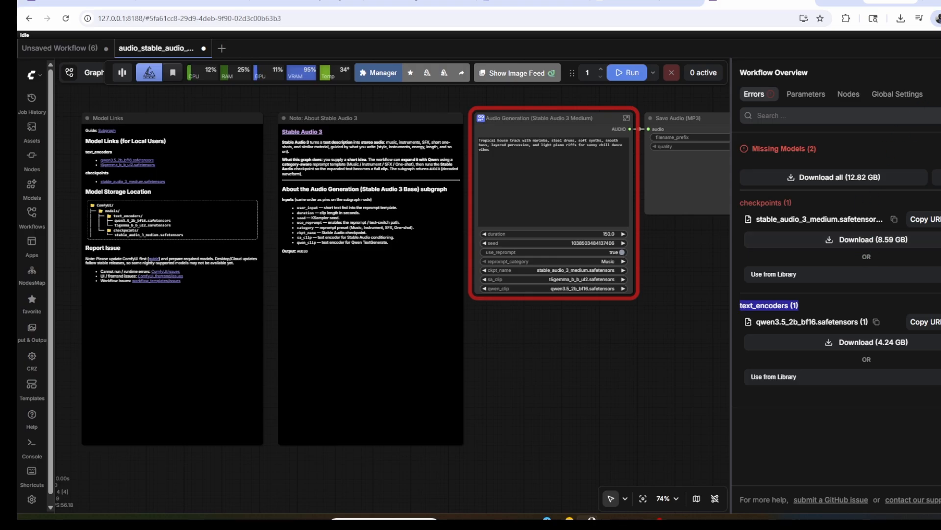
key("Escape")
Examine the Model Links note for the folders where the text encoders and the Stable Audio 3 Medium checkpoint must be stored
left_click_drag(685, 257, 709, 324)
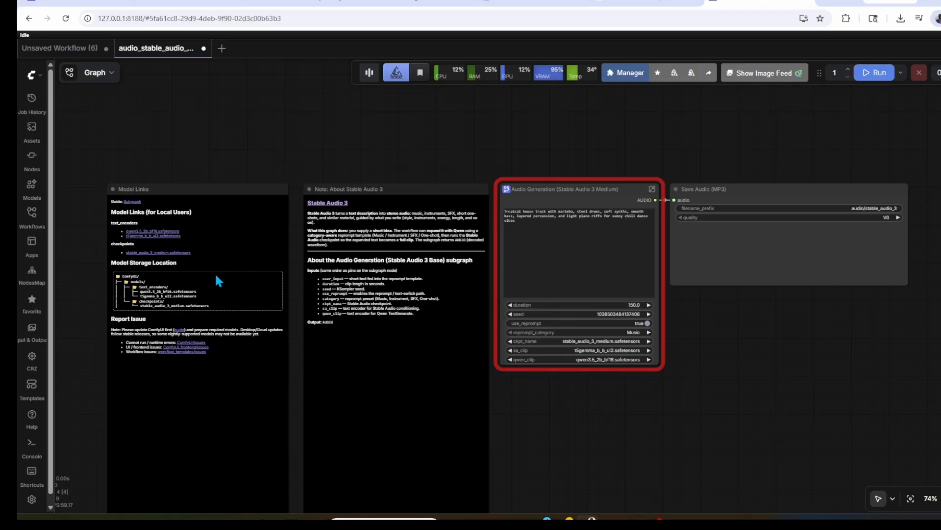
scroll(205, 166, "up", 4)
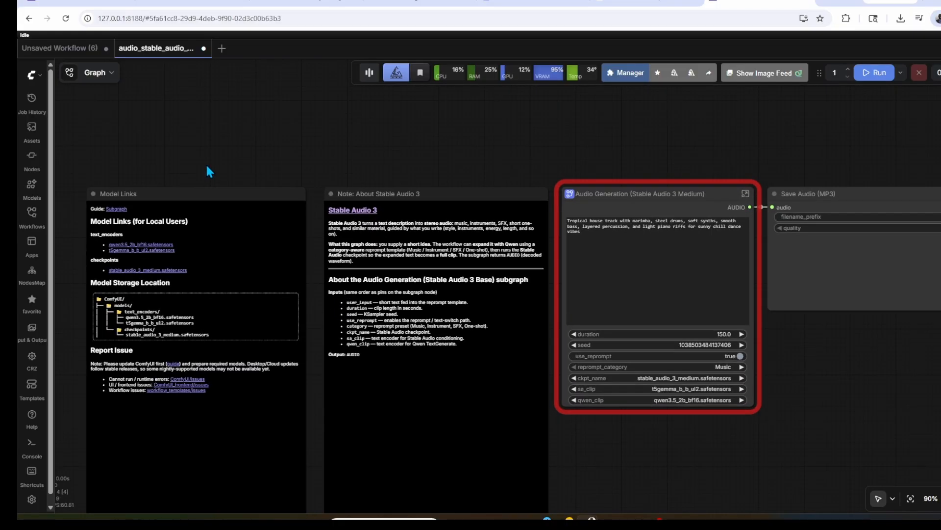
left_click_drag(223, 172, 330, 84)
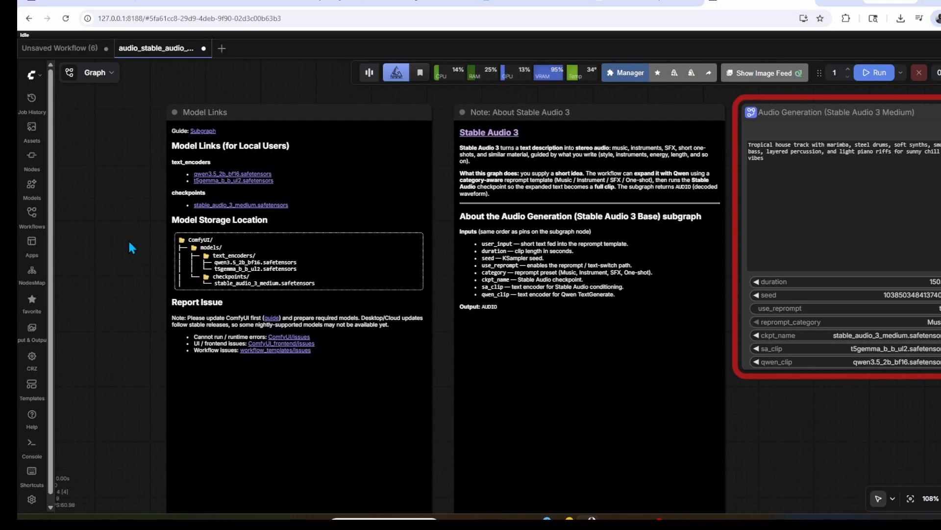
scroll(129, 274, "up", 2)
scroll(128, 273, "up", 2)
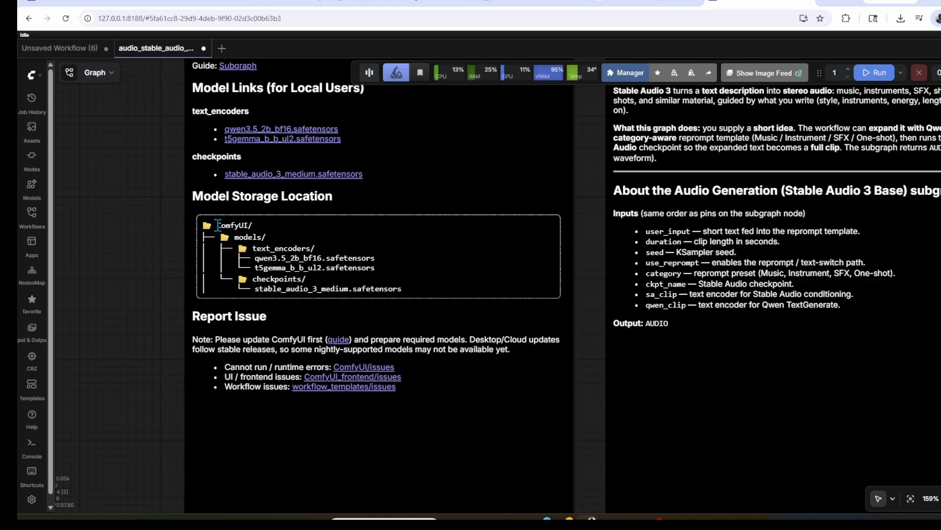
left_click_drag(218, 226, 321, 268)
left_click(253, 250)
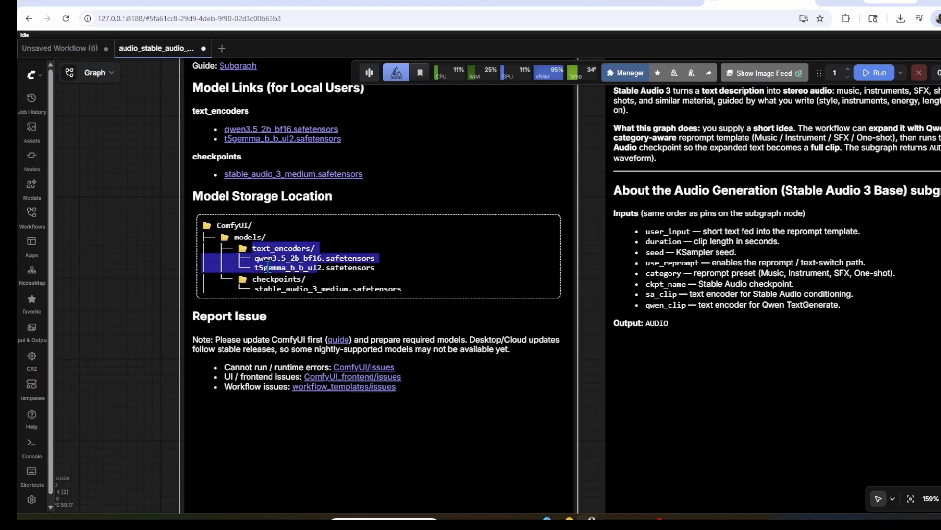
left_click(141, 294)
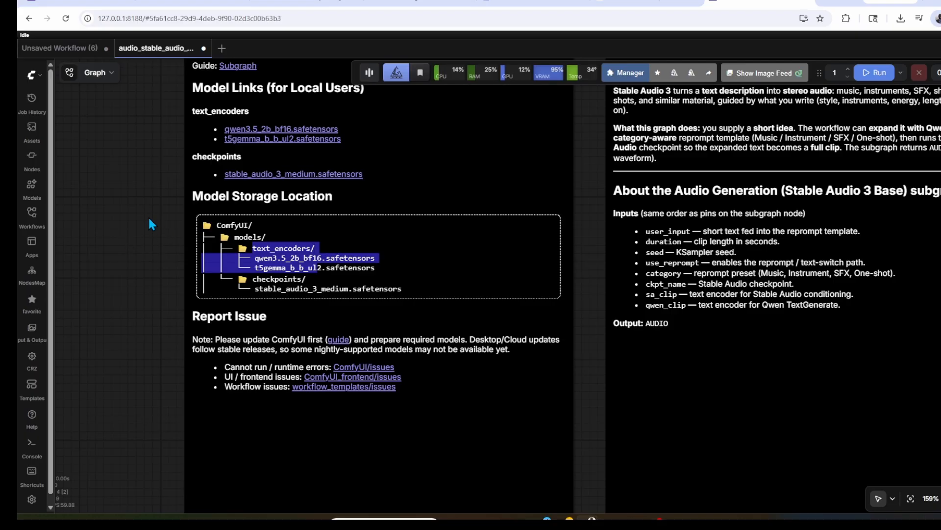
left_click(313, 215)
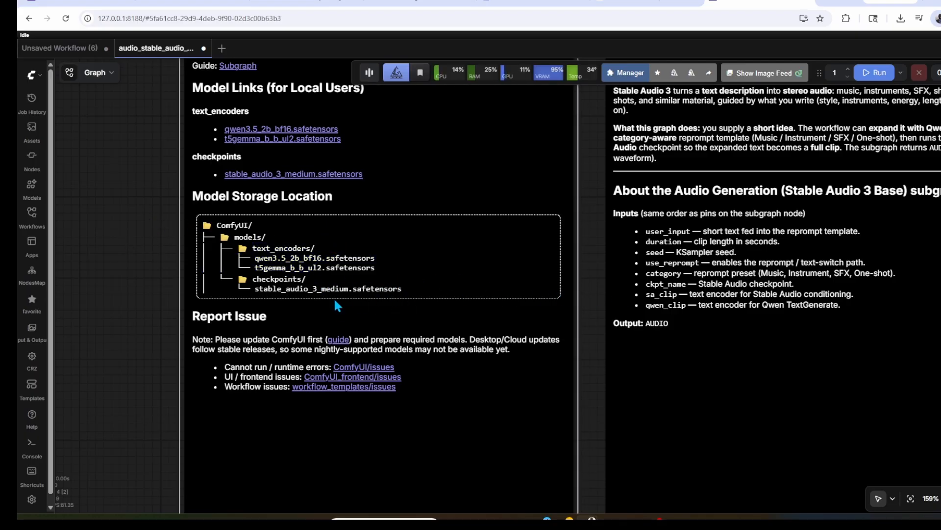
scroll(429, 286, "down", 3)
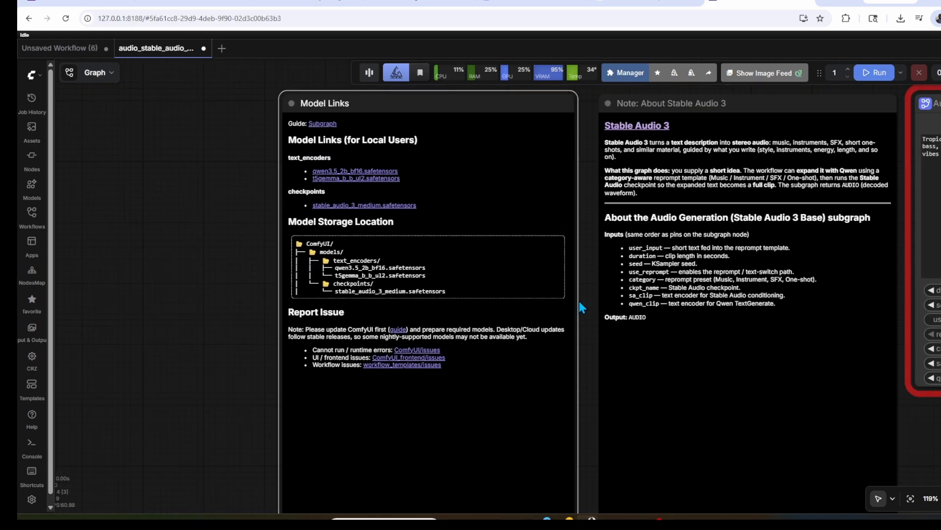
Set the Audio Generation node's checkpoint to stableaudio3\stable_audio_3_medium.safetensors
scroll(588, 294, "right", 10)
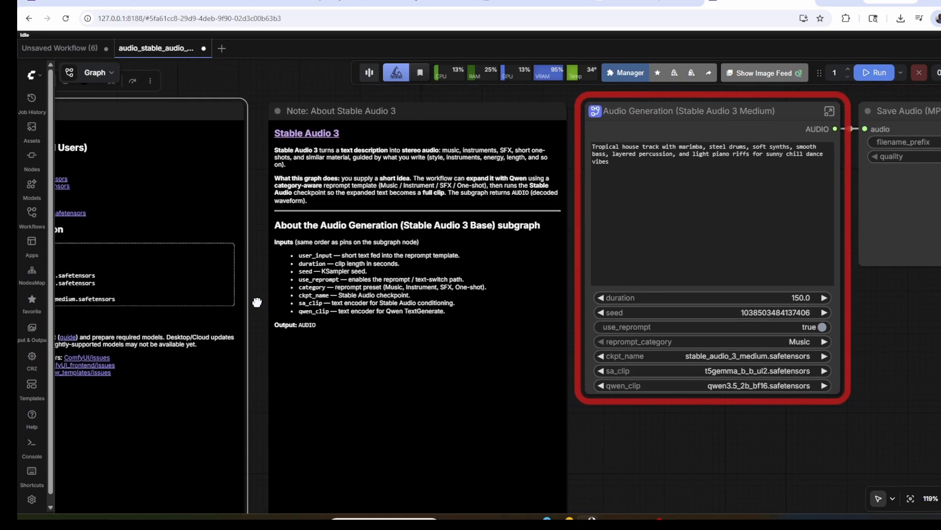
left_click_drag(847, 310, 690, 326)
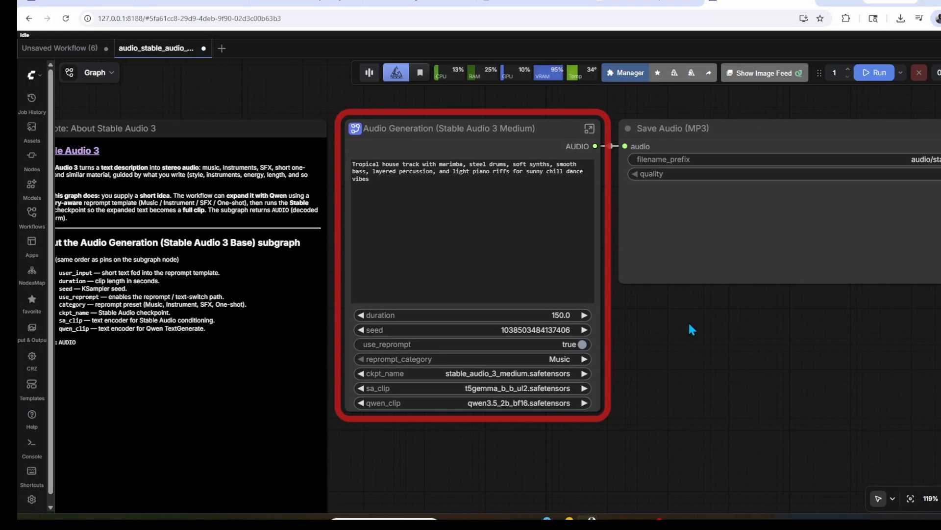
scroll(741, 319, "down", 1)
left_click_drag(734, 337, 723, 336)
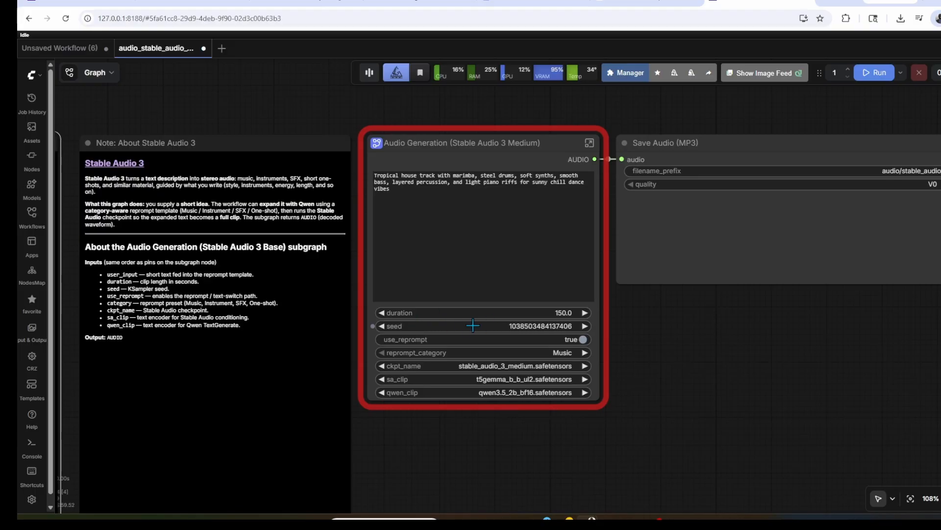
left_click(475, 366)
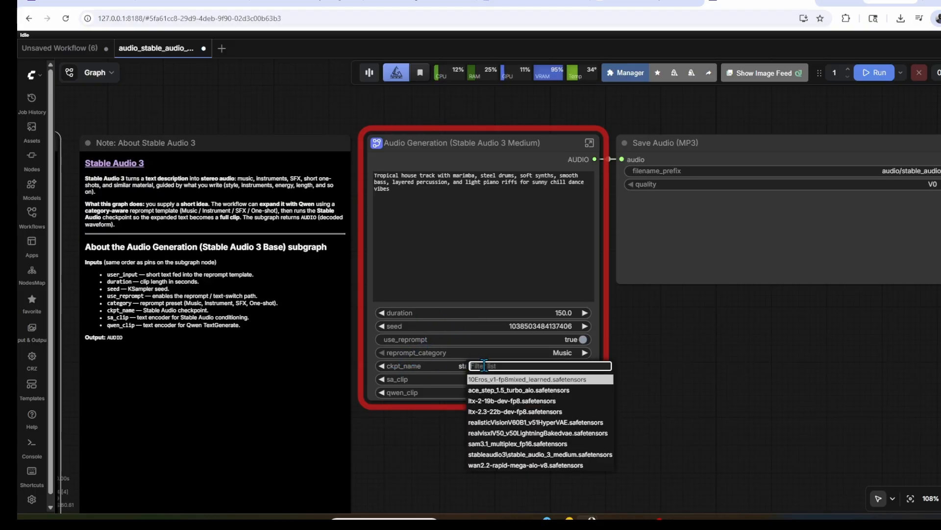
type("st")
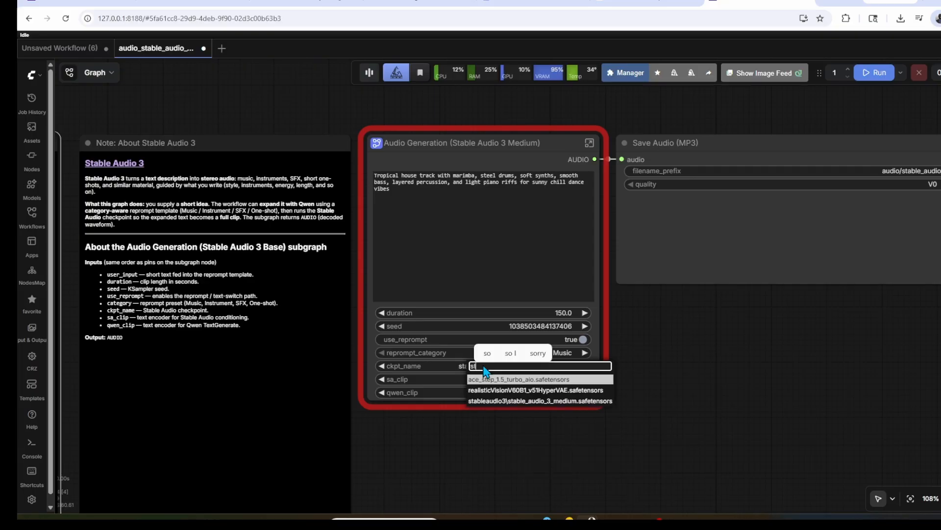
left_click(483, 401)
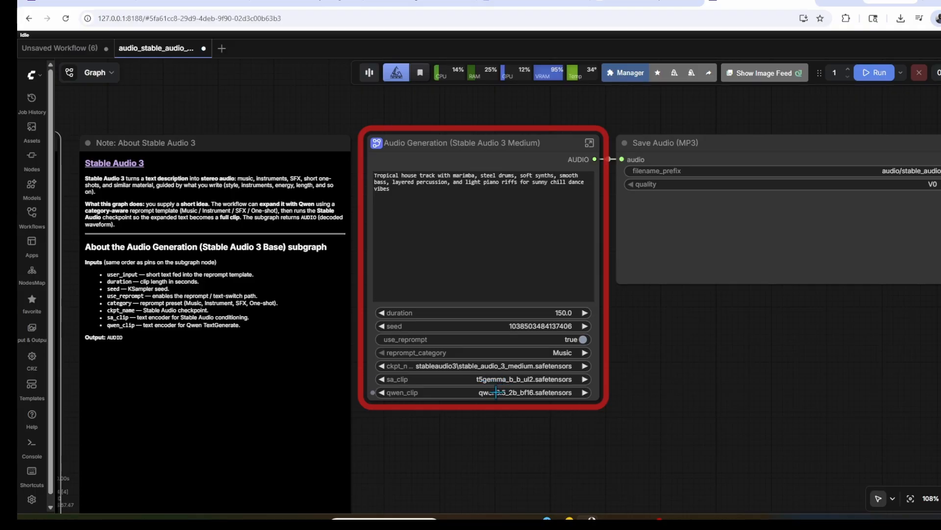
left_click(493, 383)
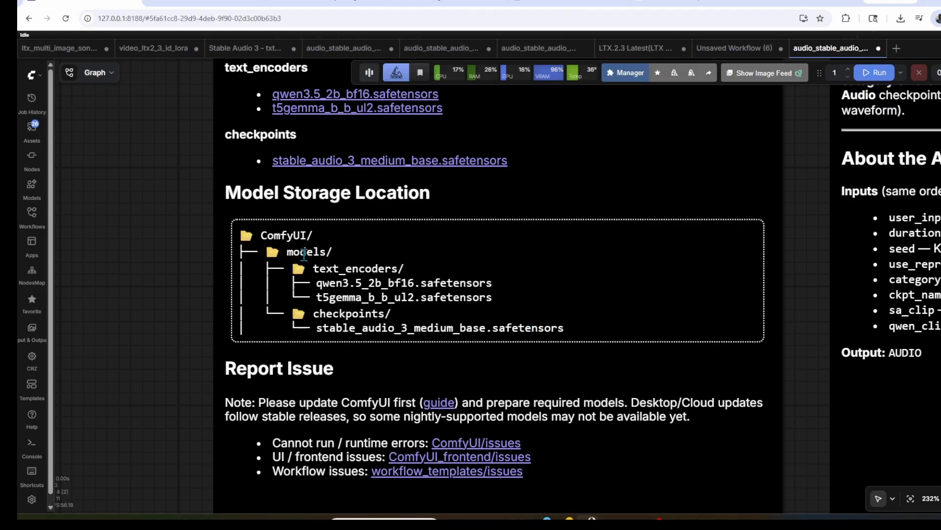
Review the notes and generation node of the Stable Audio 3 Medium Base workflow, and reload the ComfyUI page
scroll(153, 265, "down", 1)
scroll(152, 261, "down", 7)
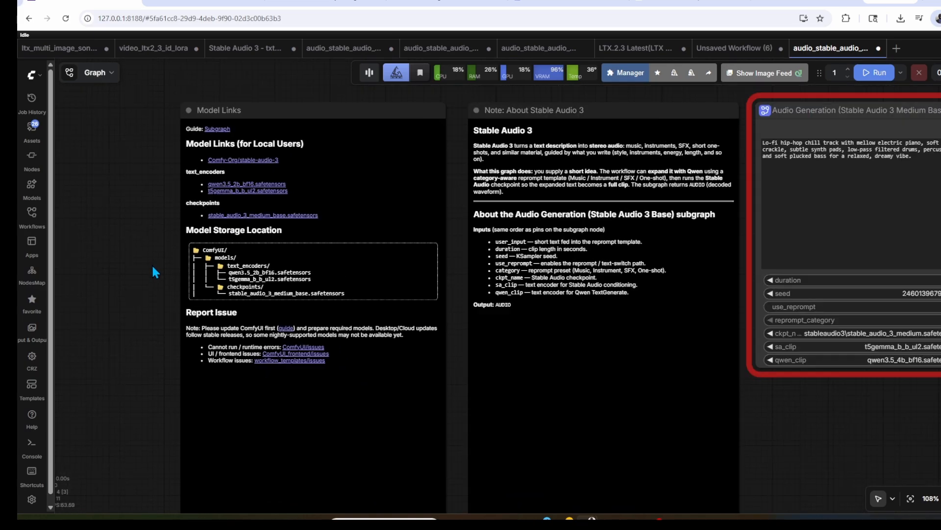
left_click_drag(608, 352, 488, 359)
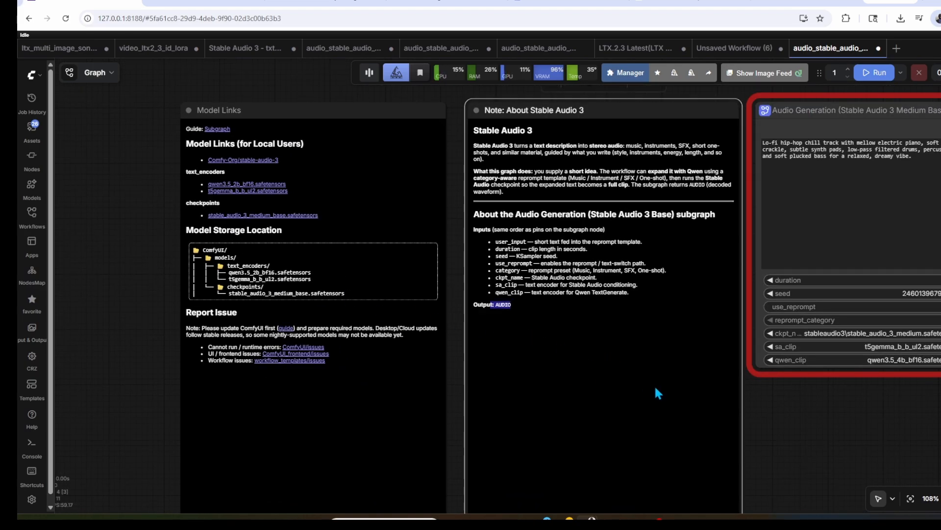
left_click_drag(772, 412, 446, 423)
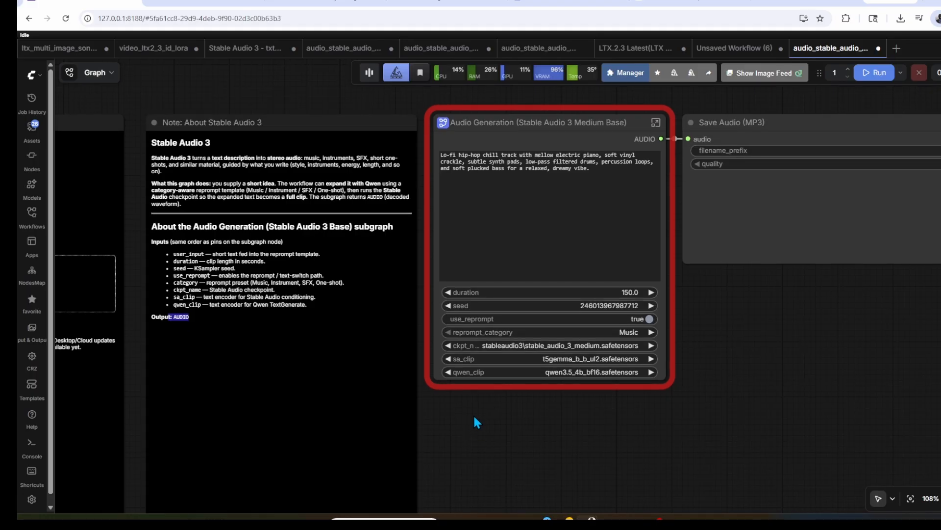
key("F5")
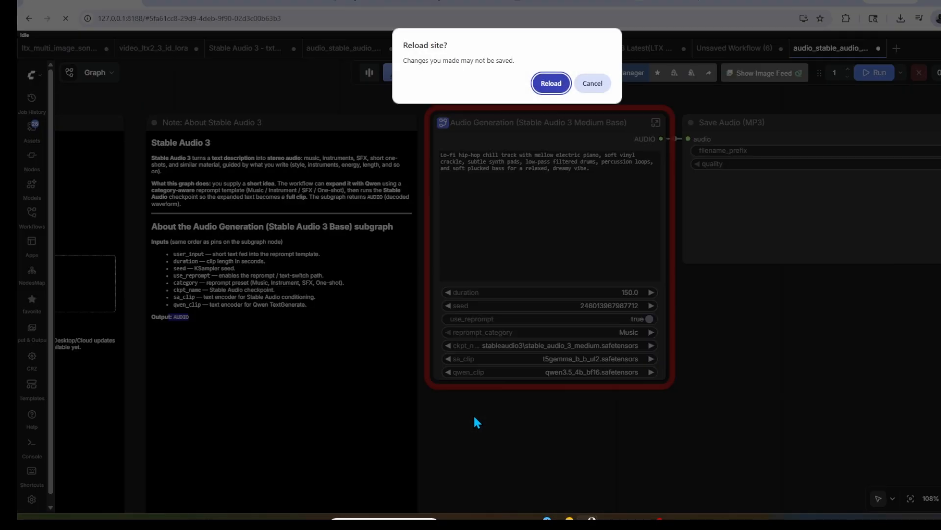
left_click(547, 84)
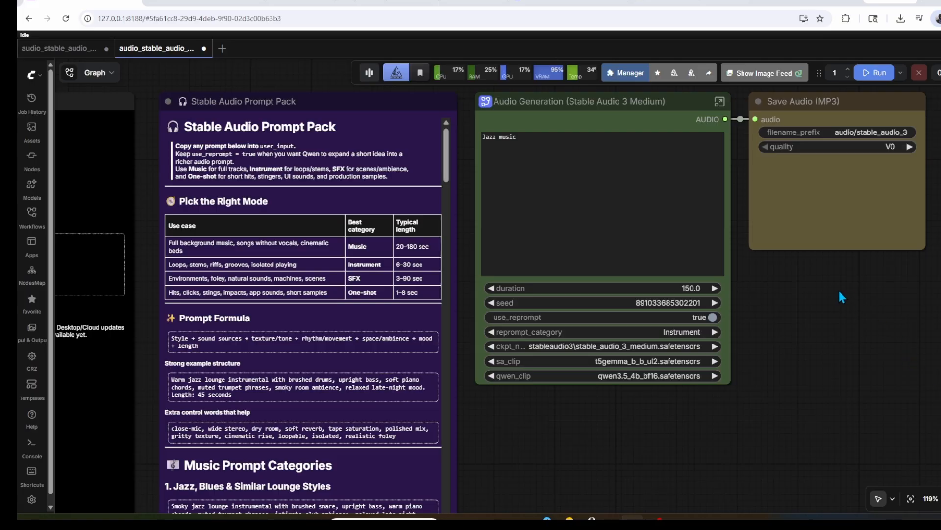
Set the Audio Generation prompt to "Smooth lounge jazz trio with warm piano chords, upright bass, brushed drums, soft saxophone melody, and smoky evening club atmosphere."
left_click_drag(817, 290, 820, 301)
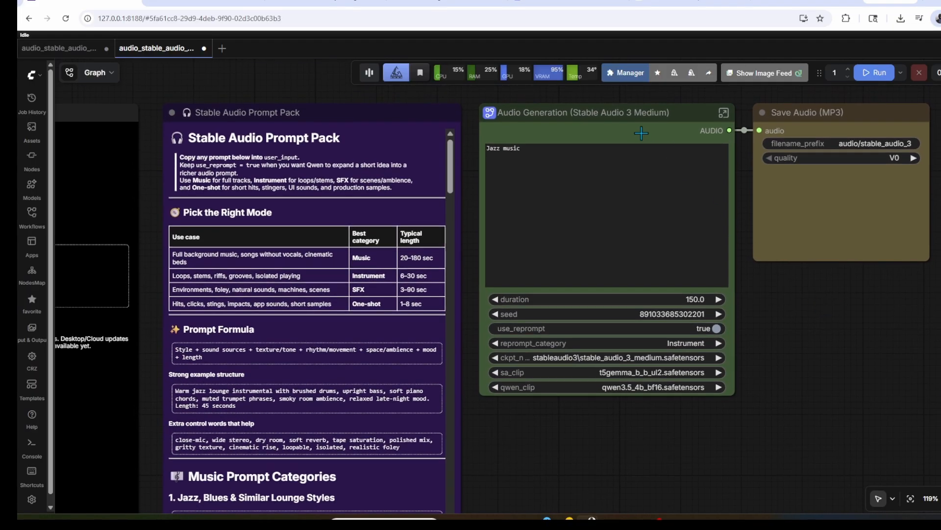
left_click(526, 113)
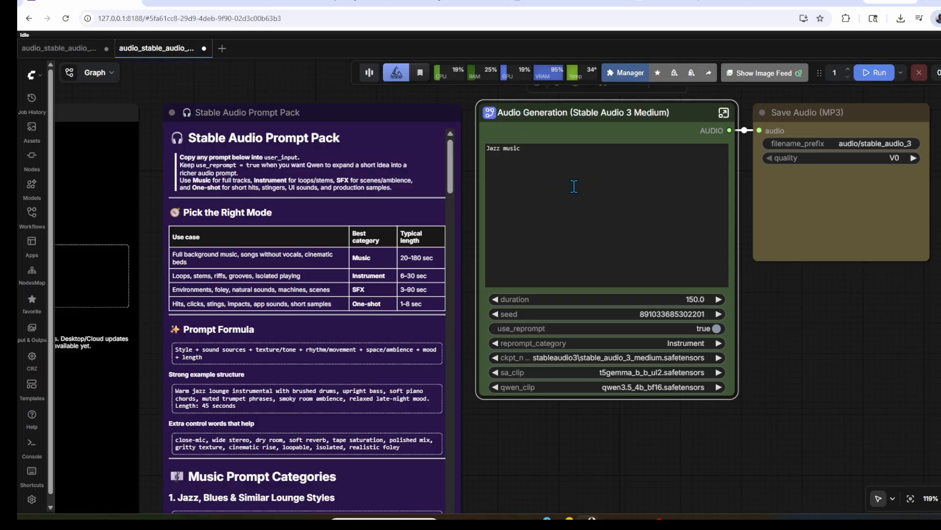
left_click_drag(521, 148, 488, 148)
left_click(547, 186)
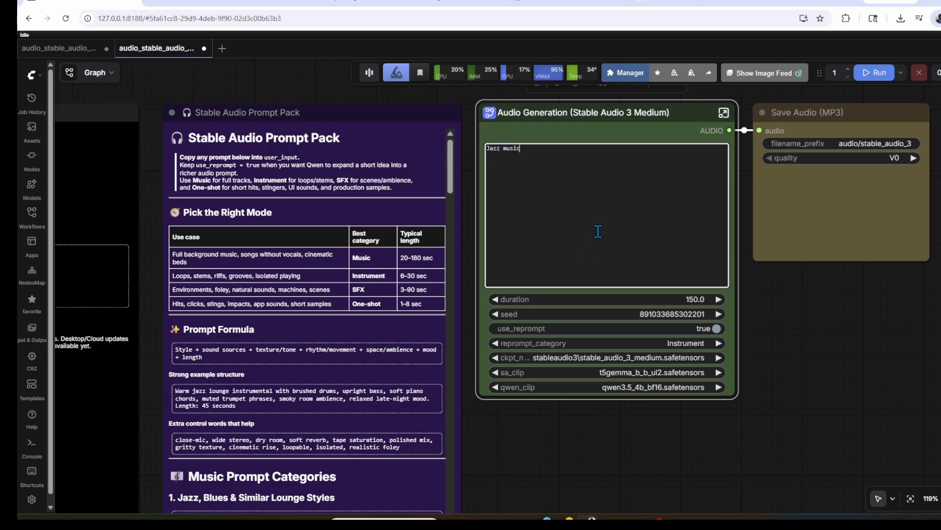
triple_click(531, 151)
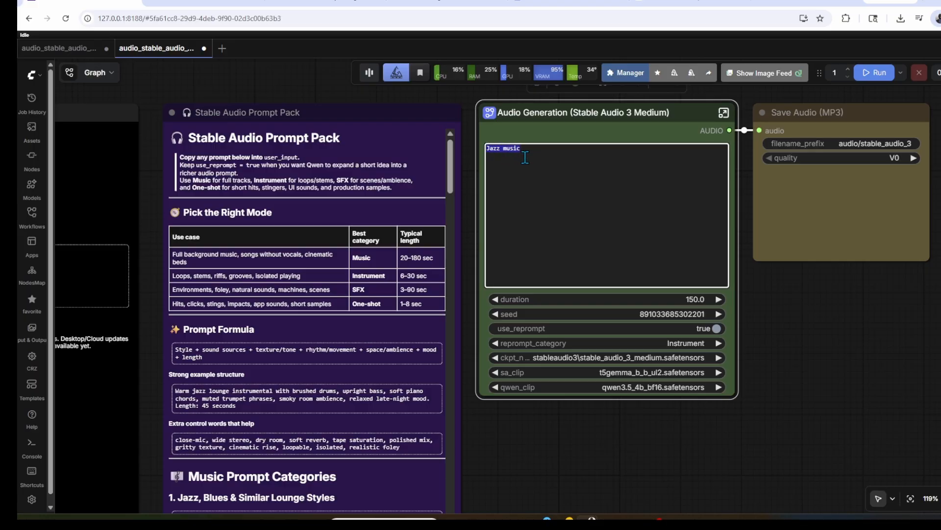
left_click(590, 196)
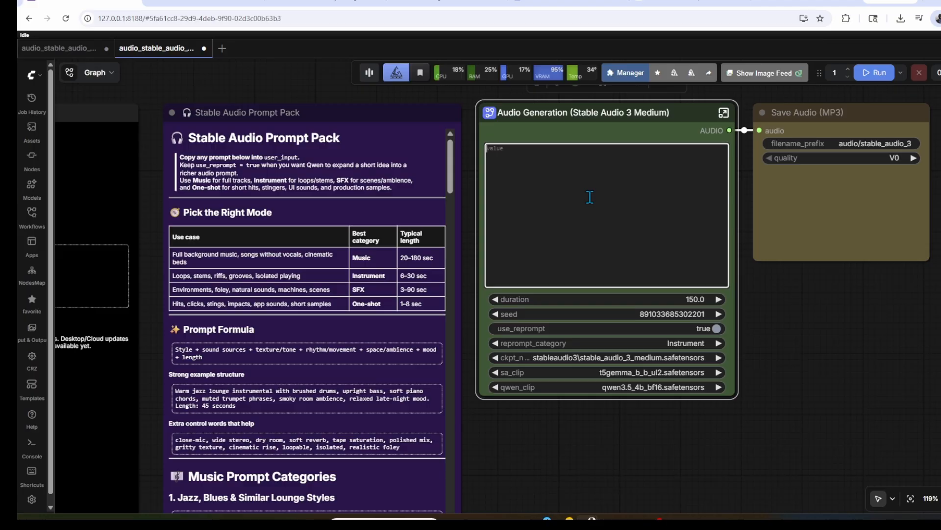
type("Smooth lounge jazz trio with warm piano chords, upright bass, brushed drums, soft saxophone melody, and smoky evening club atmosphere.")
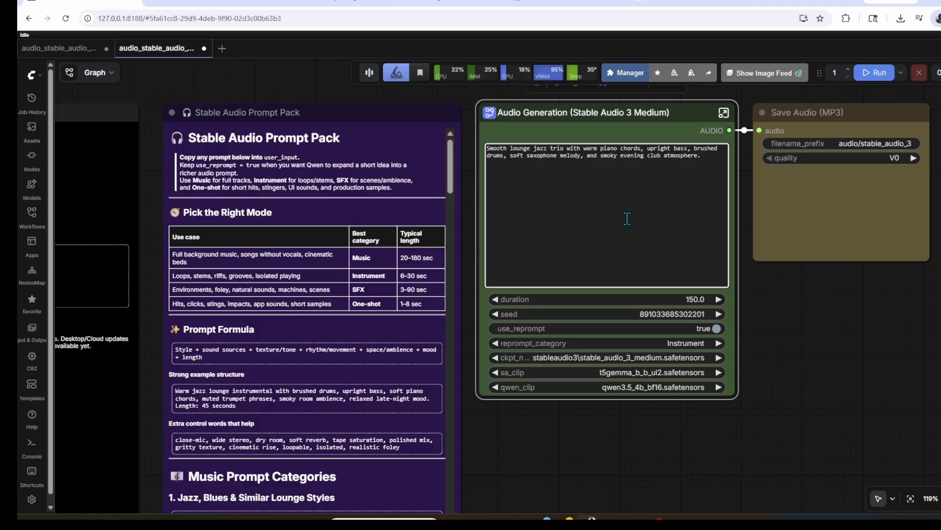
Review the Audio Generation node's prompt text and its duration value
triple_click(590, 151)
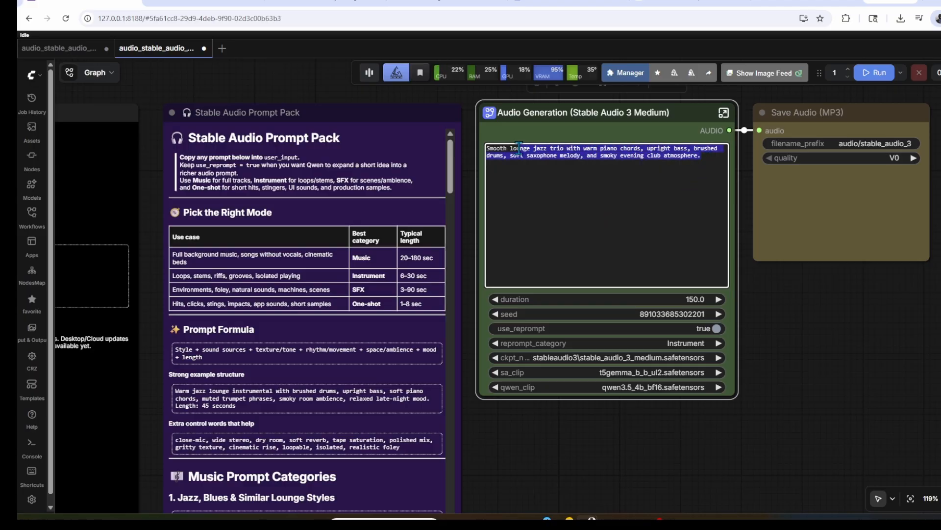
left_click(582, 231)
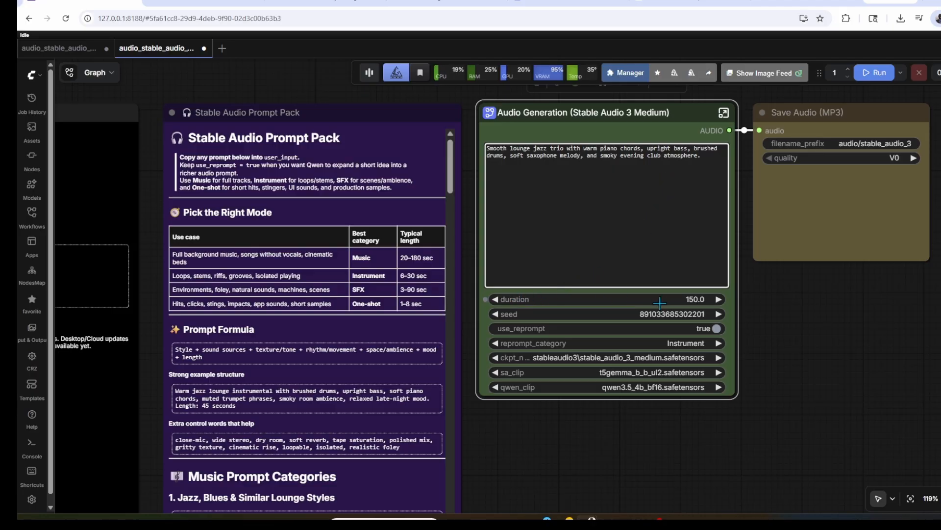
left_click(693, 299)
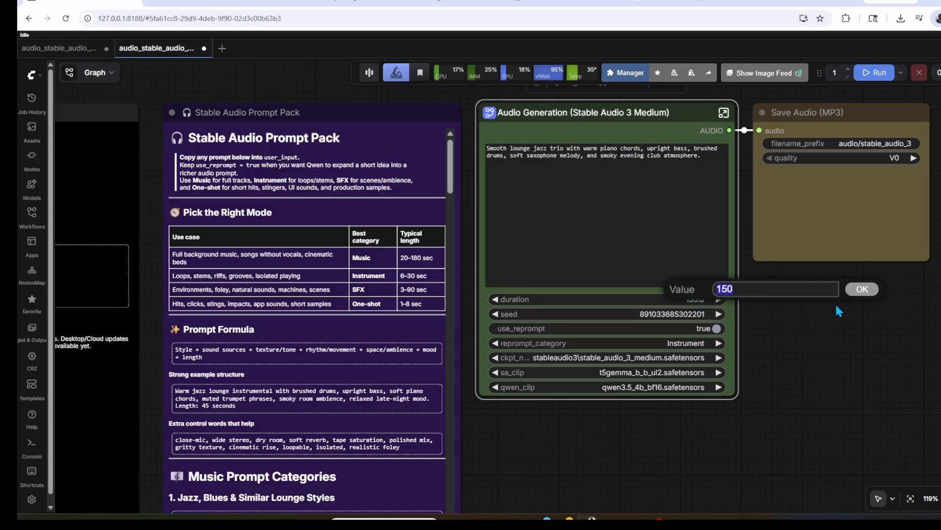
left_click(861, 291)
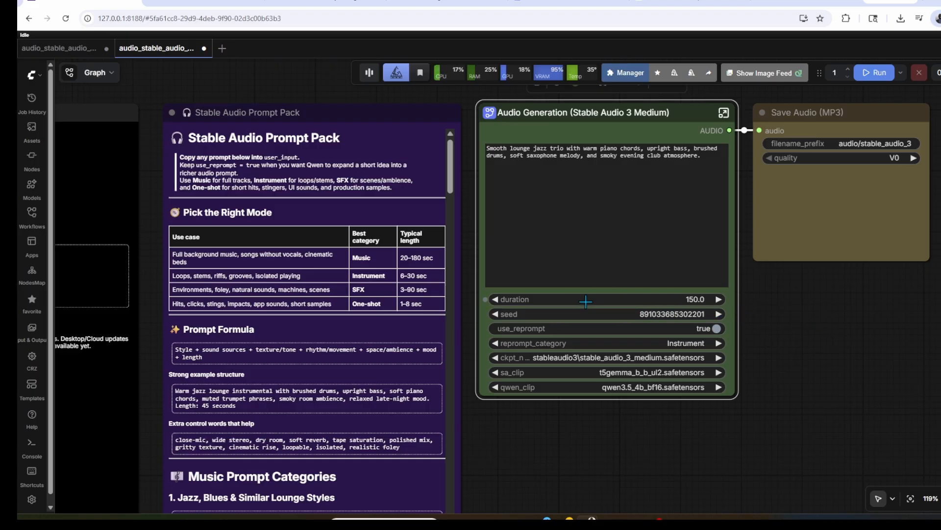
left_click(719, 314)
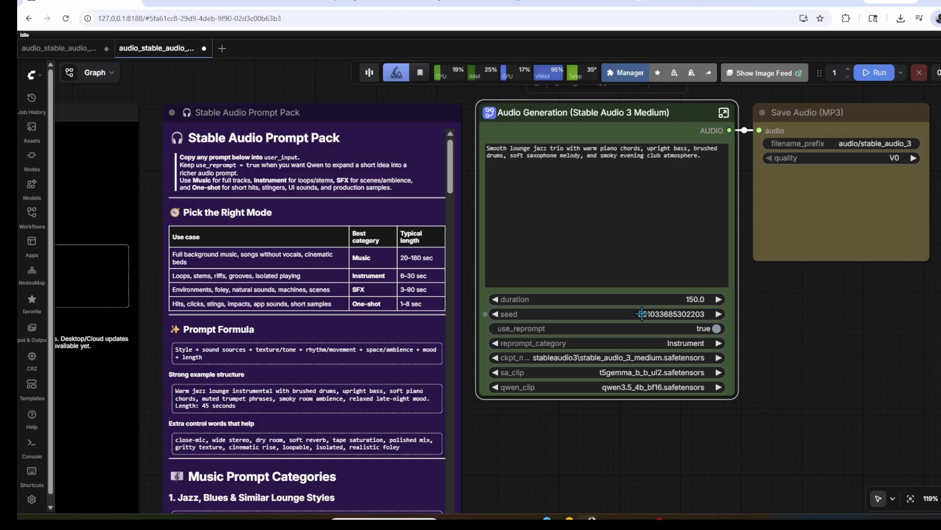
left_click(508, 314)
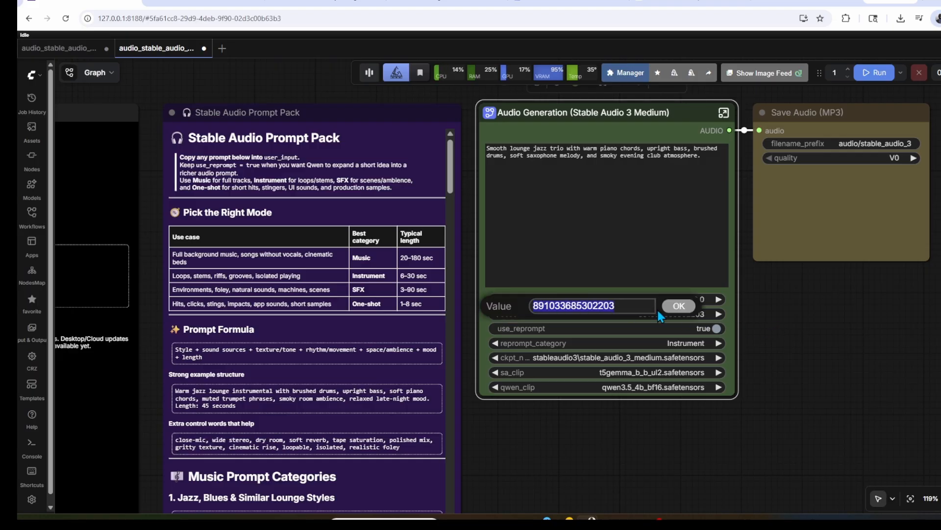
left_click(679, 306)
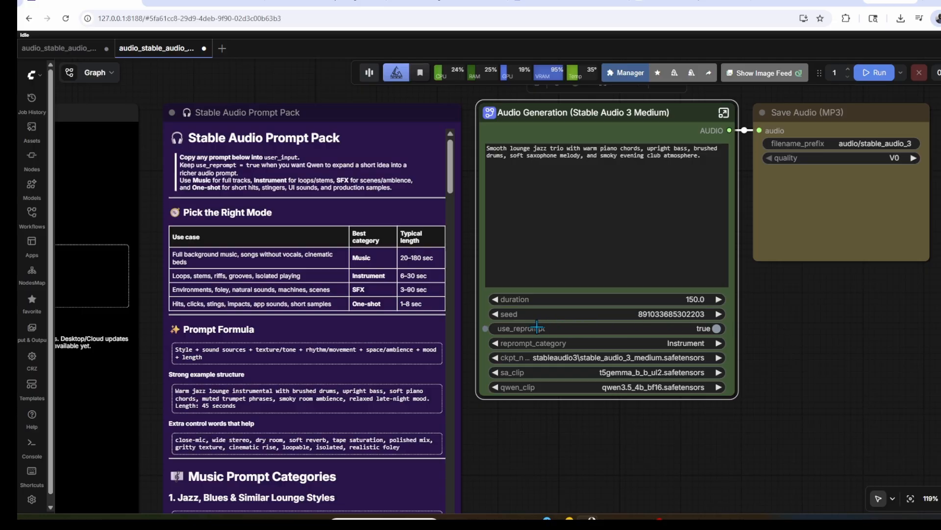
Try switching the Audio Generation node's use_reprompt option between false and true
left_click(717, 328)
left_click(704, 330)
left_click(717, 328)
left_click(720, 329)
left_click(719, 328)
left_click(719, 328)
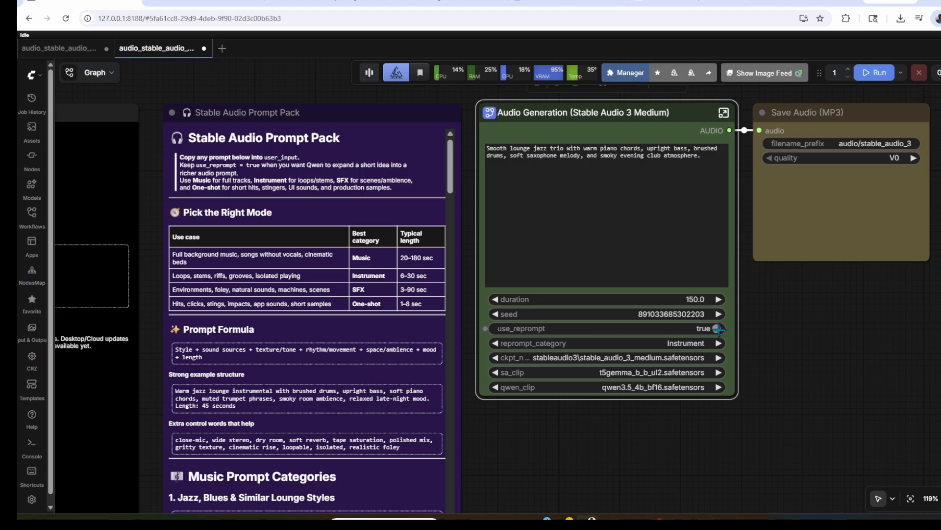
Try the Music, Instrument, SFX and One-shot options for the Audio Generation node's reprompt category
left_click(697, 344)
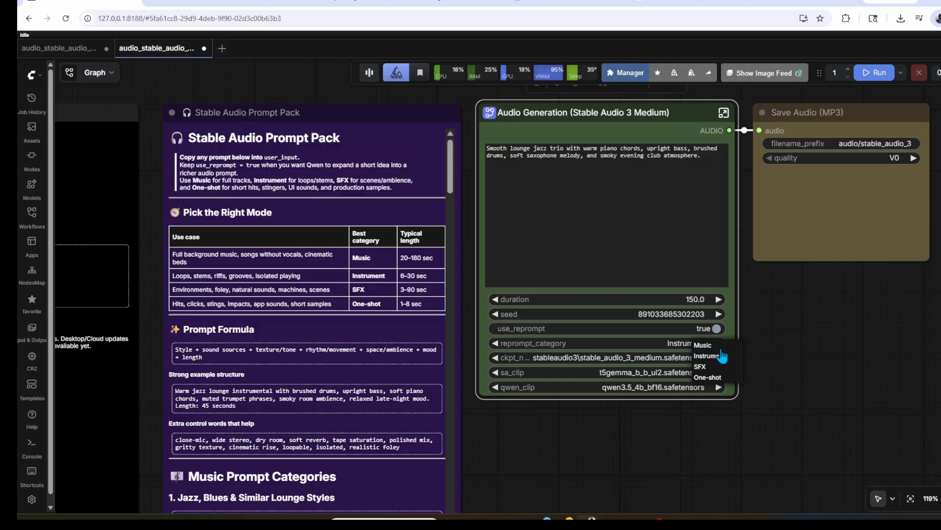
left_click(706, 346)
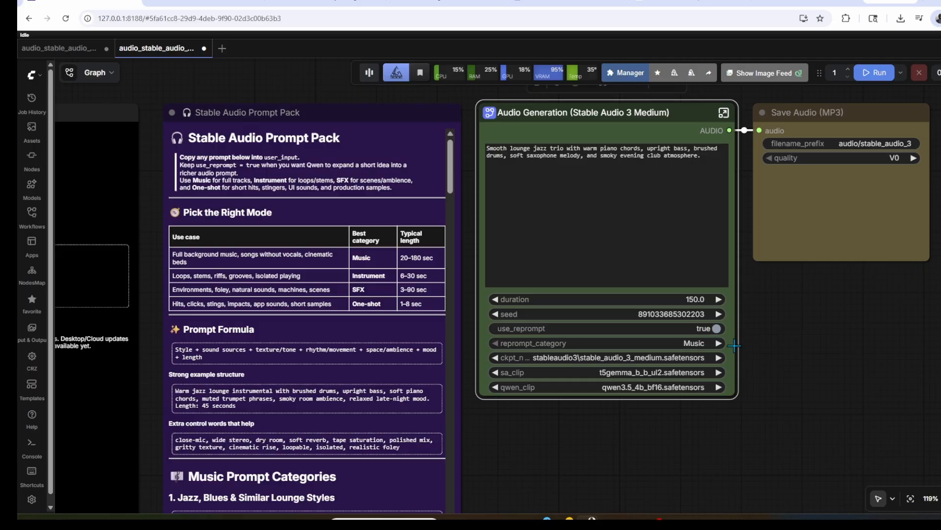
left_click(704, 343)
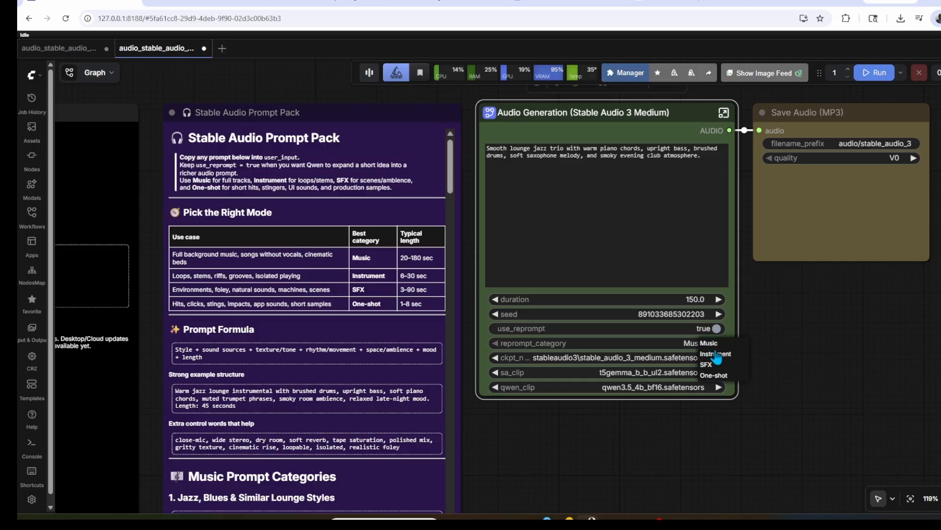
left_click(718, 358)
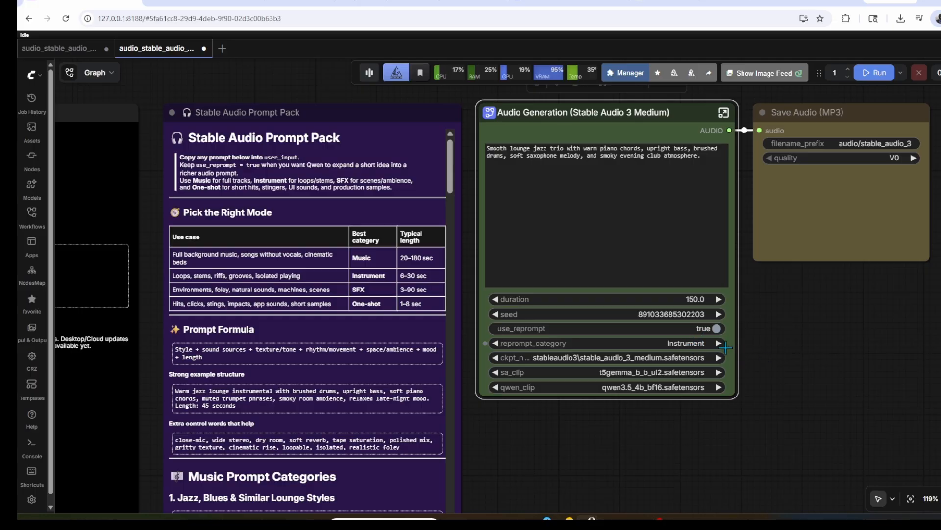
left_click(690, 343)
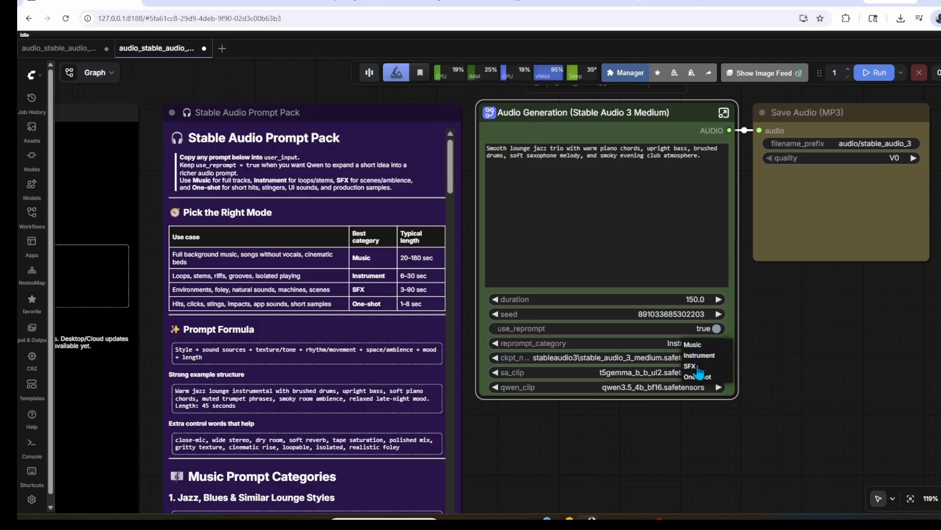
left_click(701, 365)
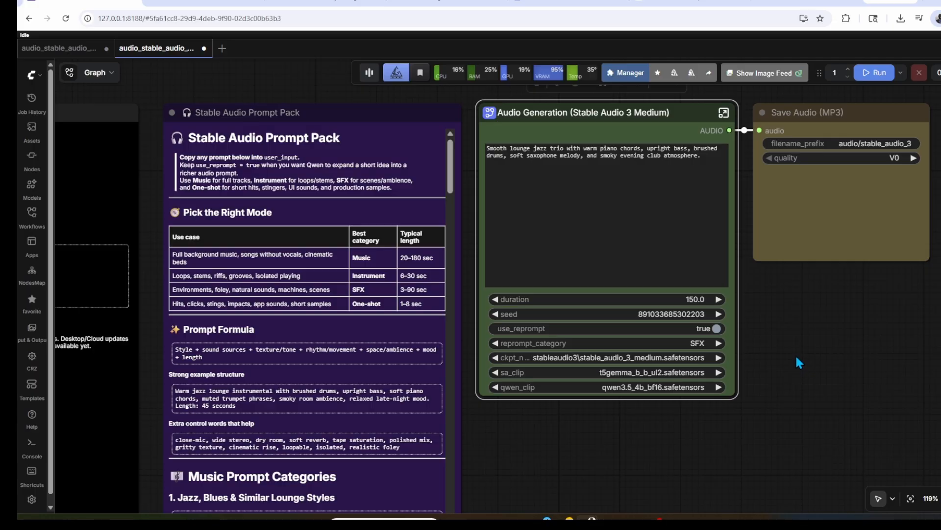
left_click(695, 343)
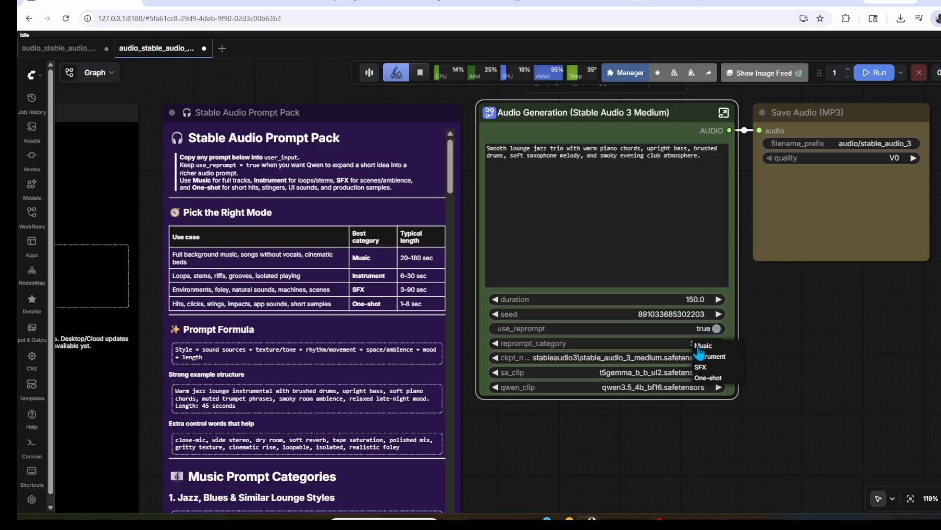
left_click(708, 378)
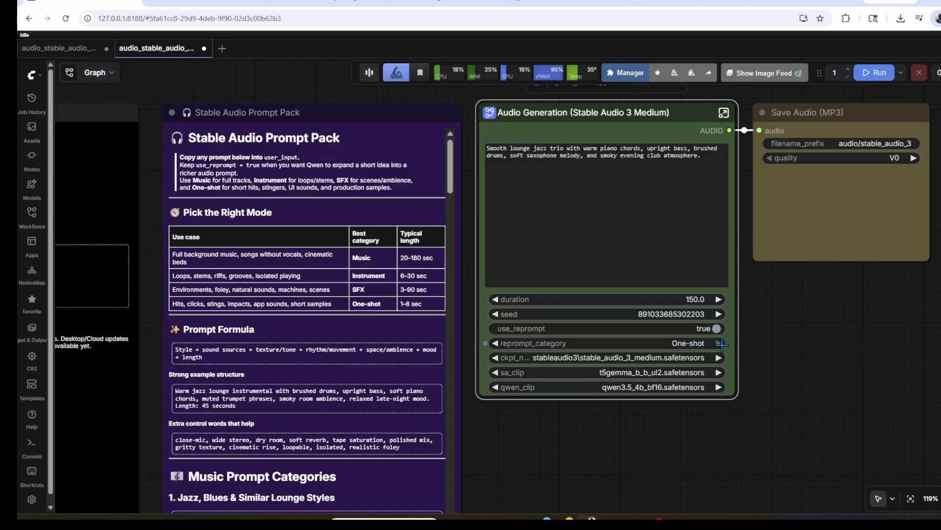
Set the Audio Generation node's reprompt category to Music
left_click(683, 344)
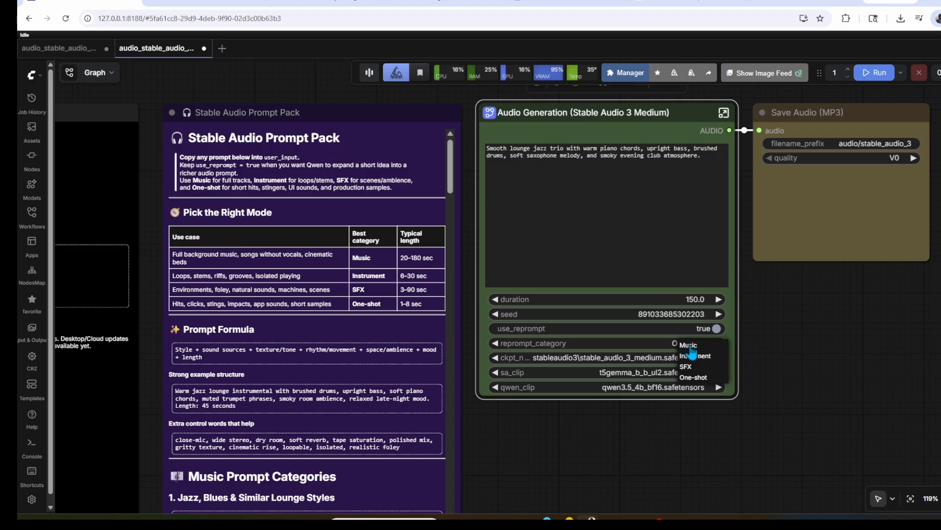
left_click(687, 346)
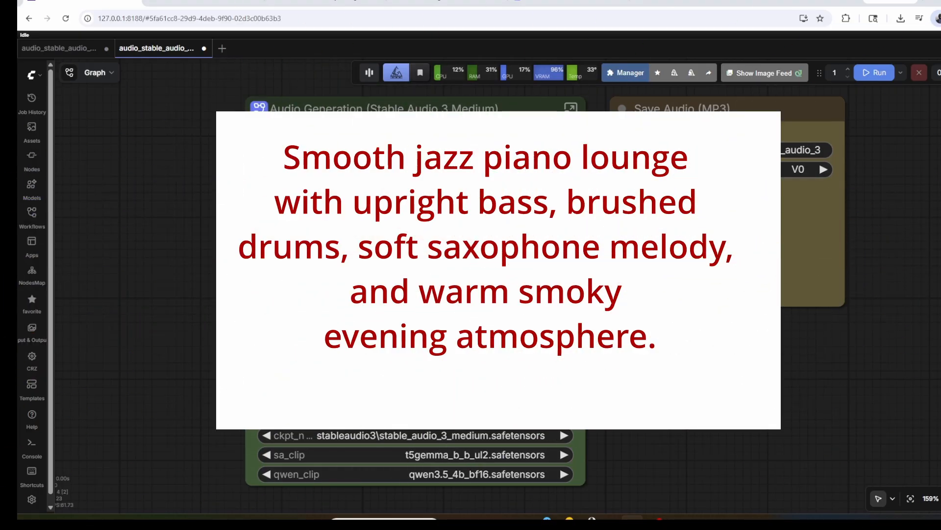
Generate and play a 20-second track from the prompt "Smooth jazz piano lounge with upright bass, brushed drums, soft saxophone melody, and warm smoky evening atmosphere."
left_click(416, 235)
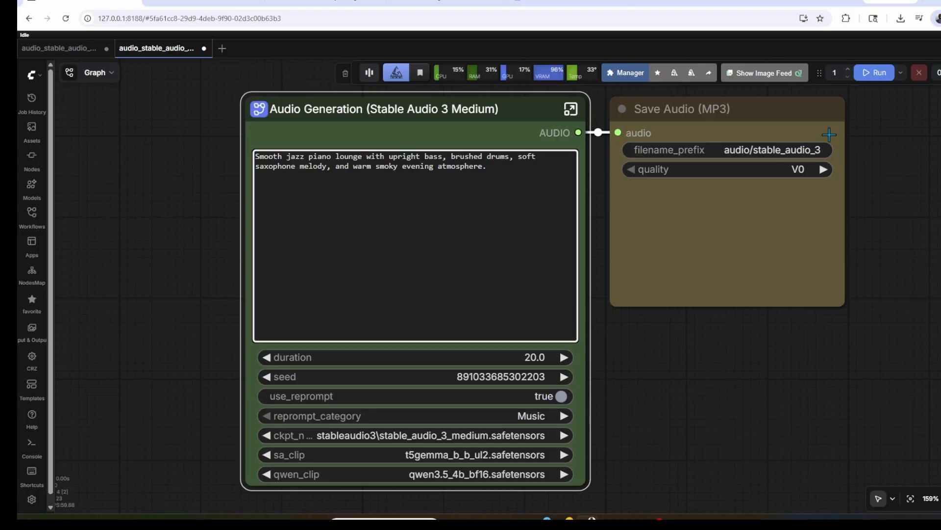
left_click(874, 73)
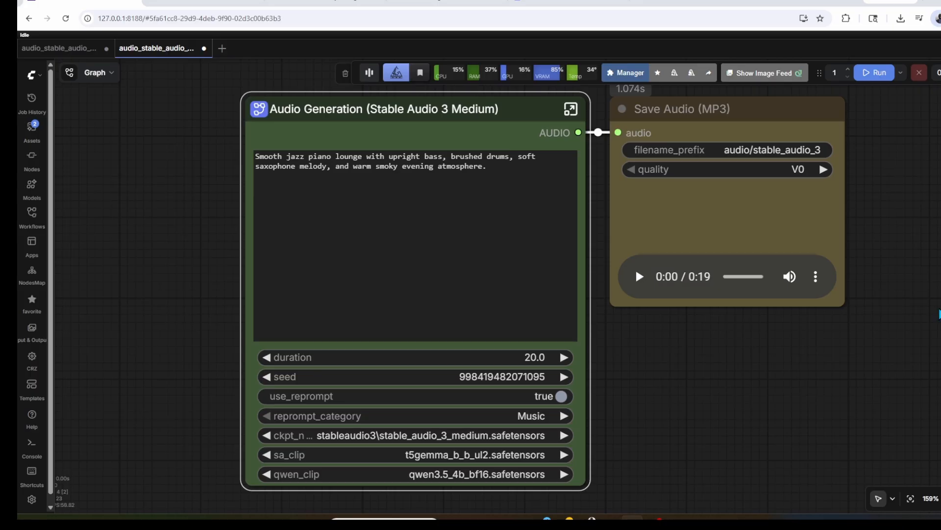
left_click(639, 278)
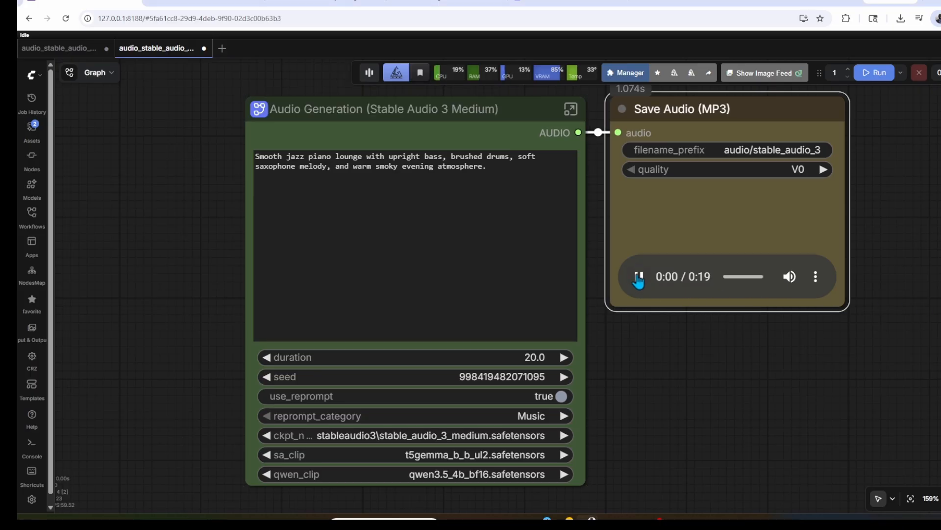